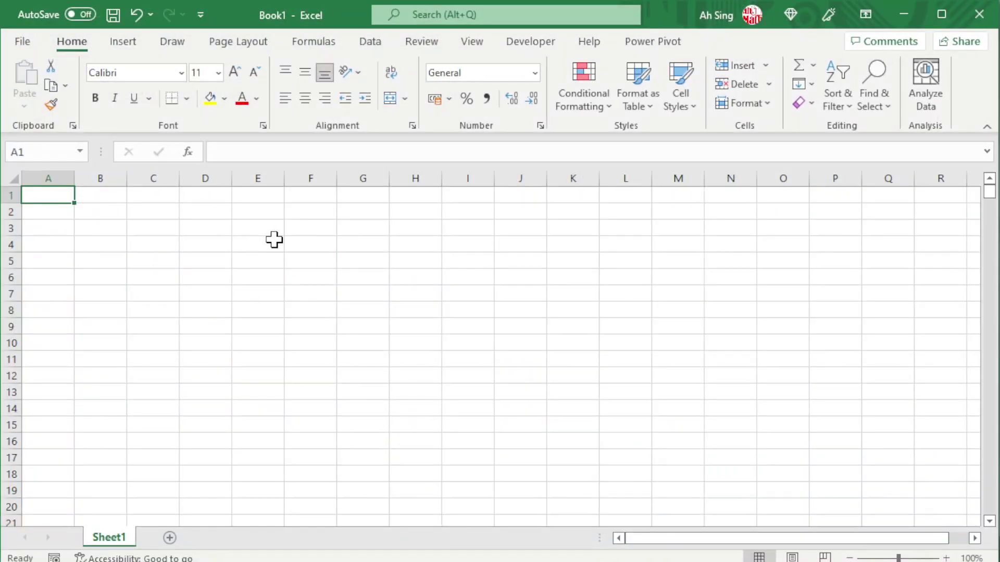
Step: Enter 130 in cell A1 and fill a linear series down column A with step value 0.1 and stop value 190
type("130")
key("Return")
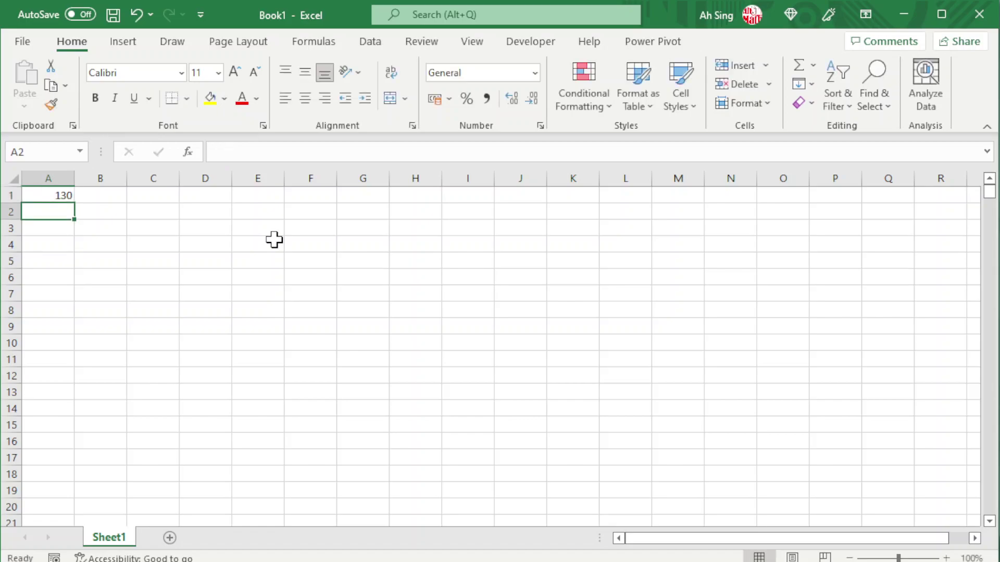
left_click(41, 195)
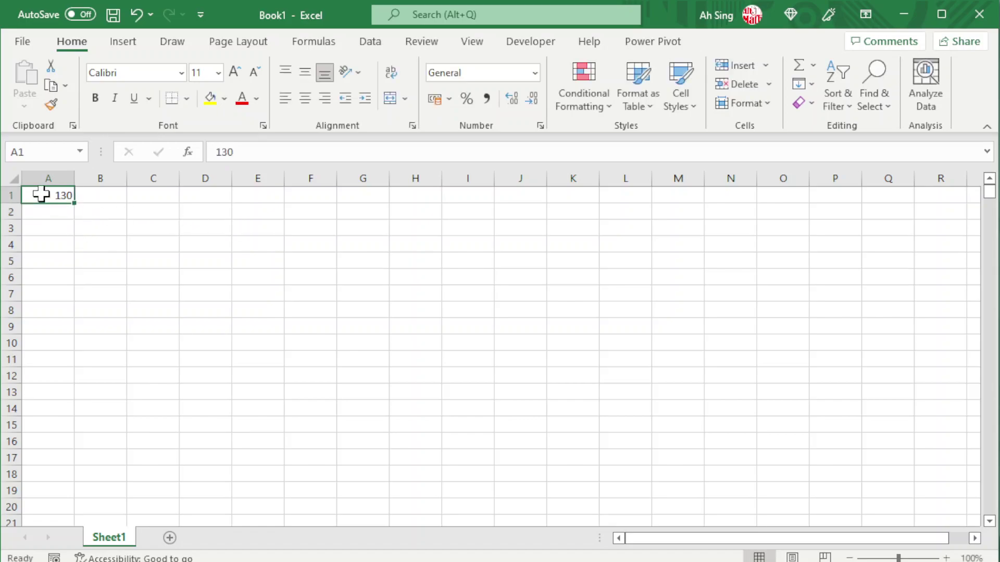
left_click(811, 84)
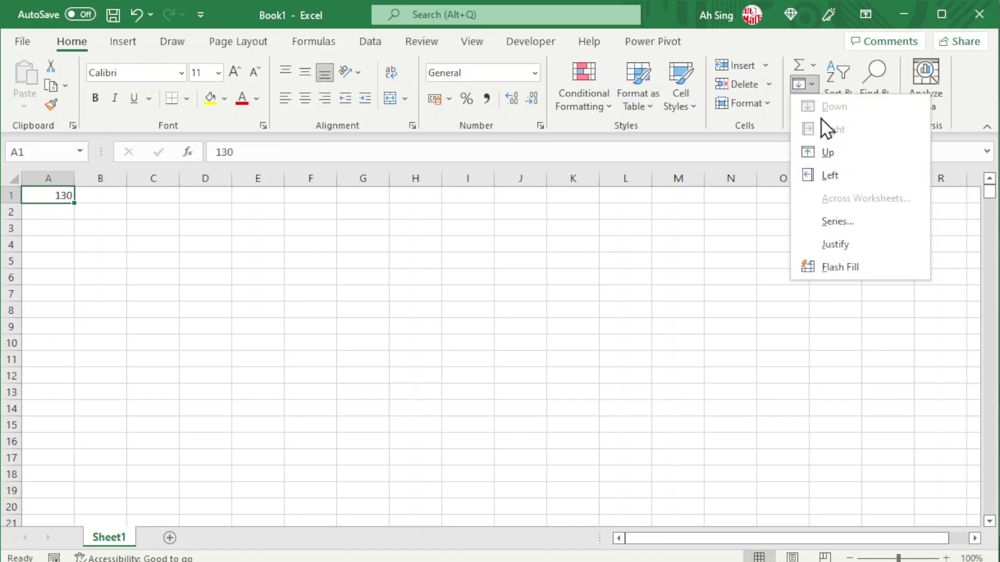
left_click(837, 222)
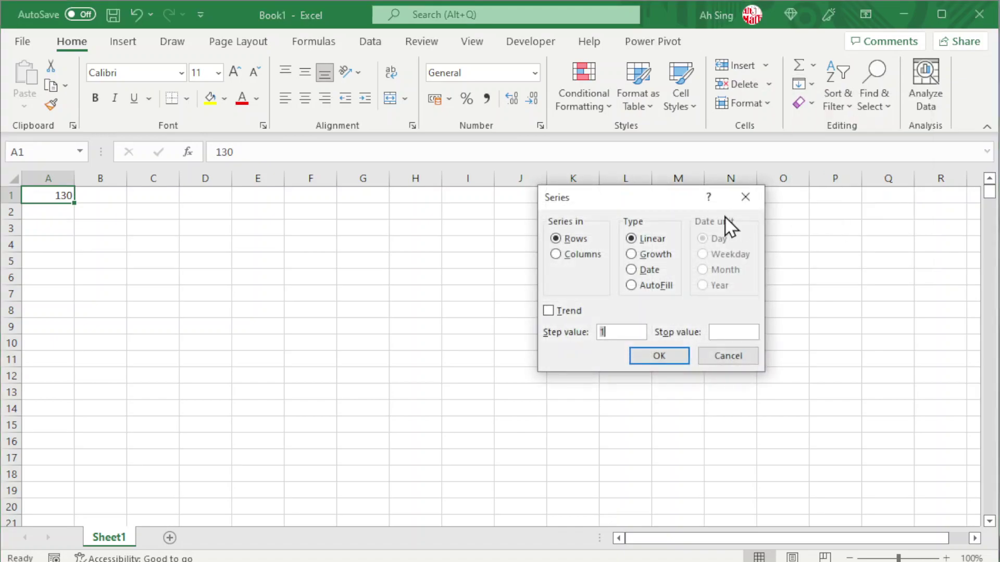
left_click(556, 254)
double_click(611, 332)
type("0")
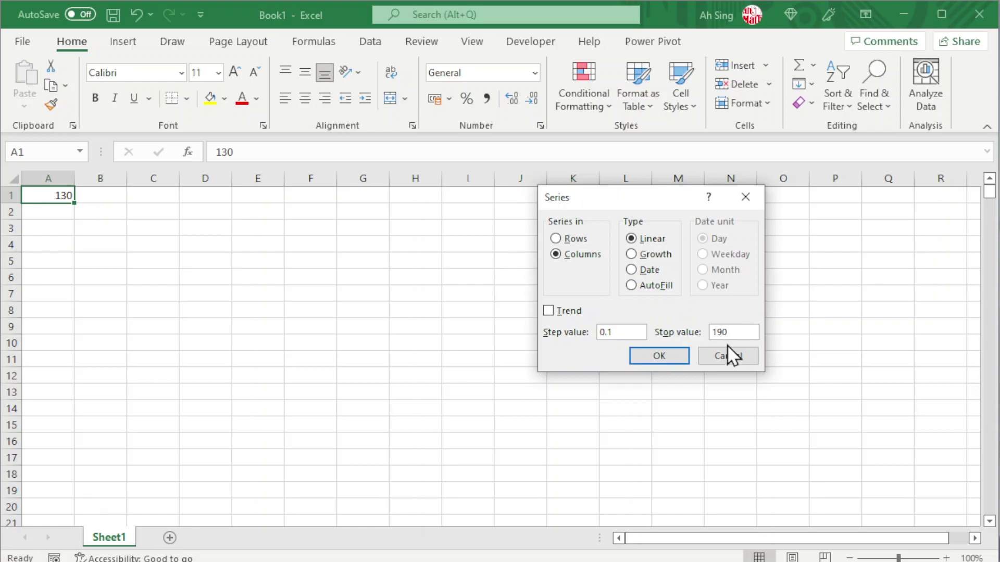
left_click(675, 358)
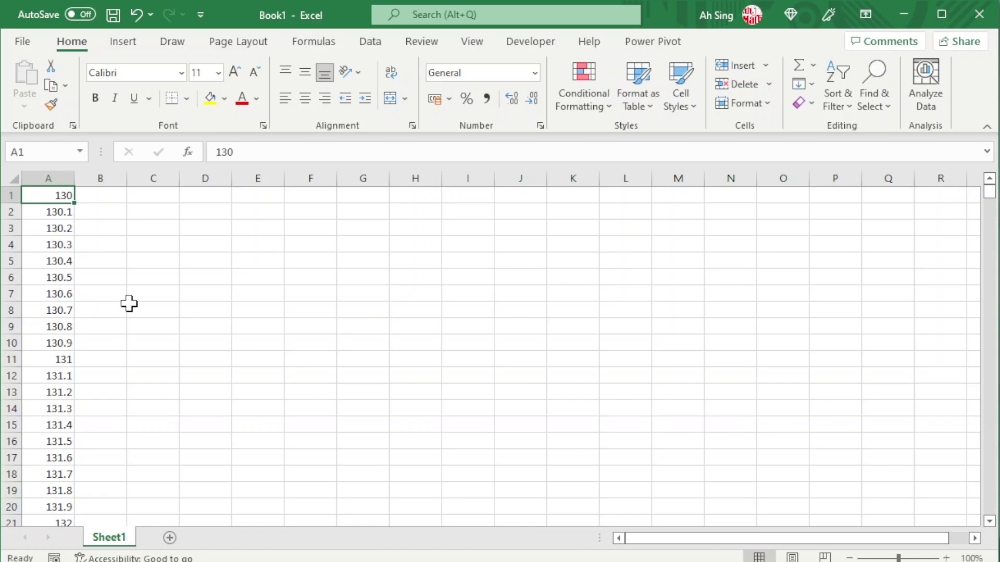
Step: Copy the whole series in column A and paste it into the first variable column of the SPSS Data Editor
key("ctrl+shift+Down")
key("ctrl+c")
key("alt+Tab")
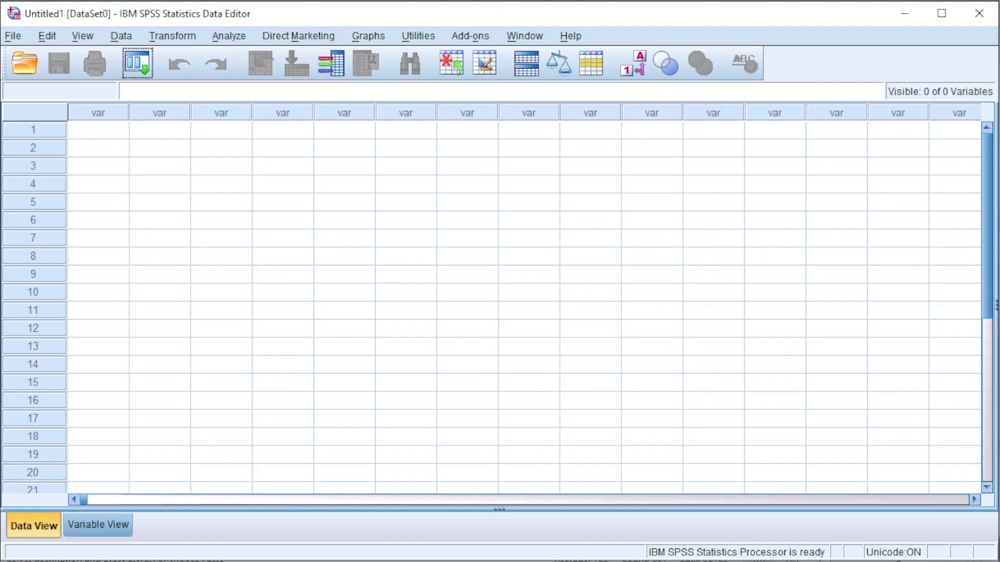
left_click(86, 131)
key("ctrl+v")
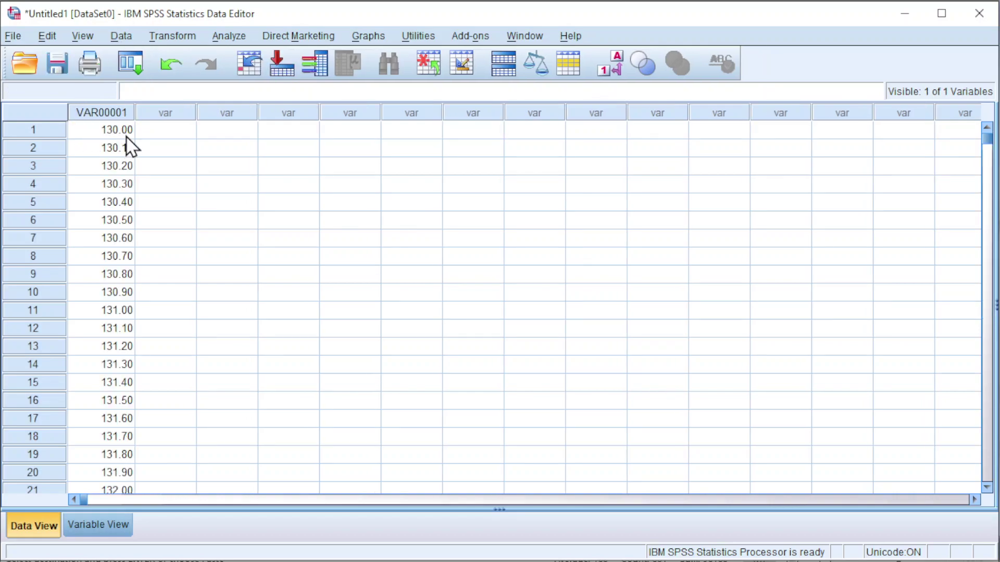
Step: Set the pasted variable to 1 decimal, rename it x, and return to the data values
left_click(91, 526)
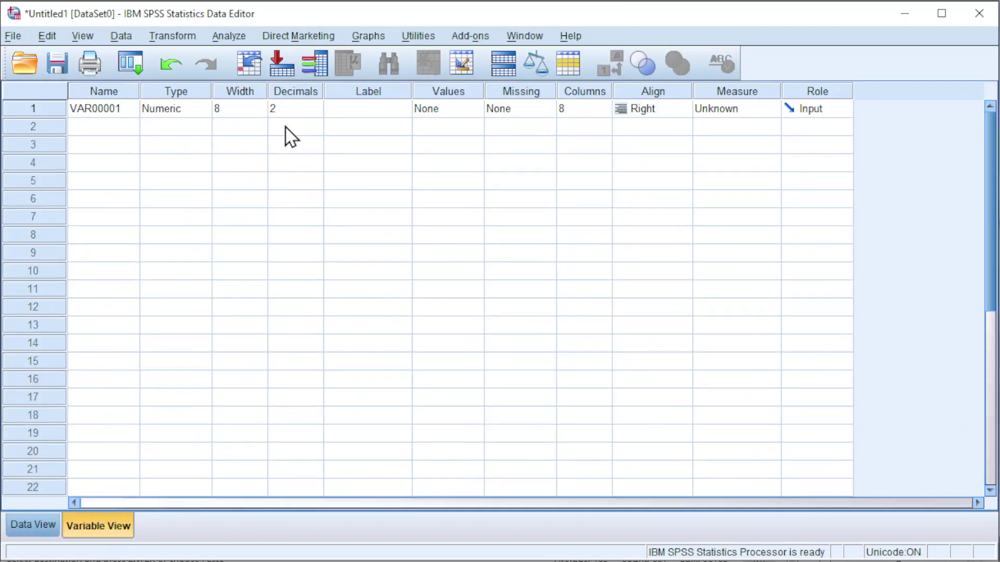
left_click(302, 109)
left_click(317, 111)
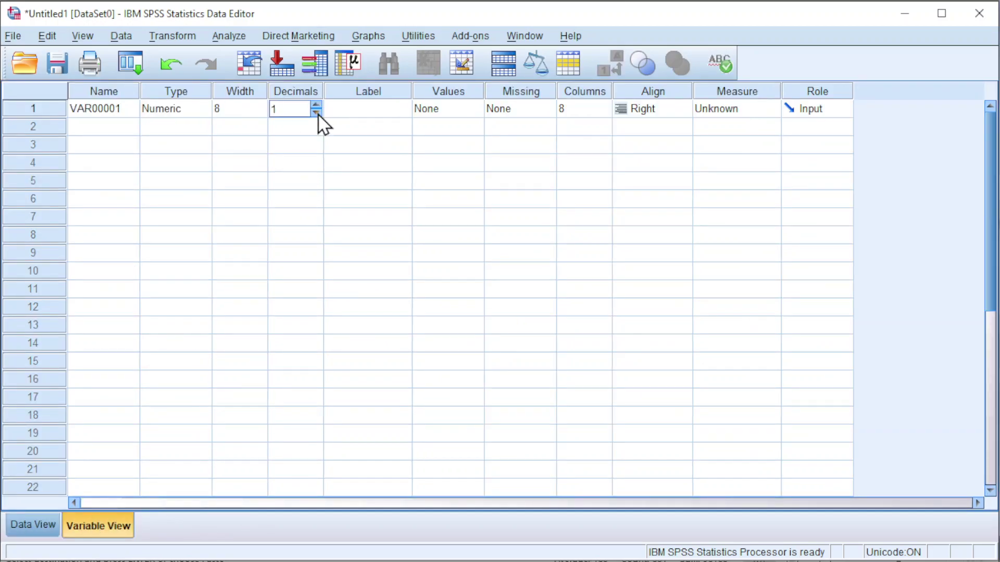
left_click(115, 111)
type("x")
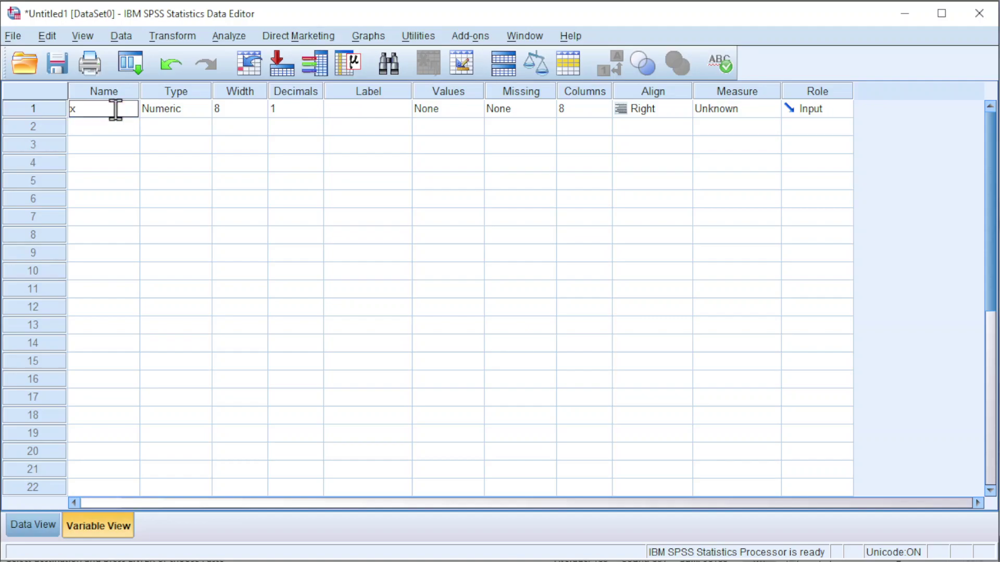
key("Return")
left_click(31, 526)
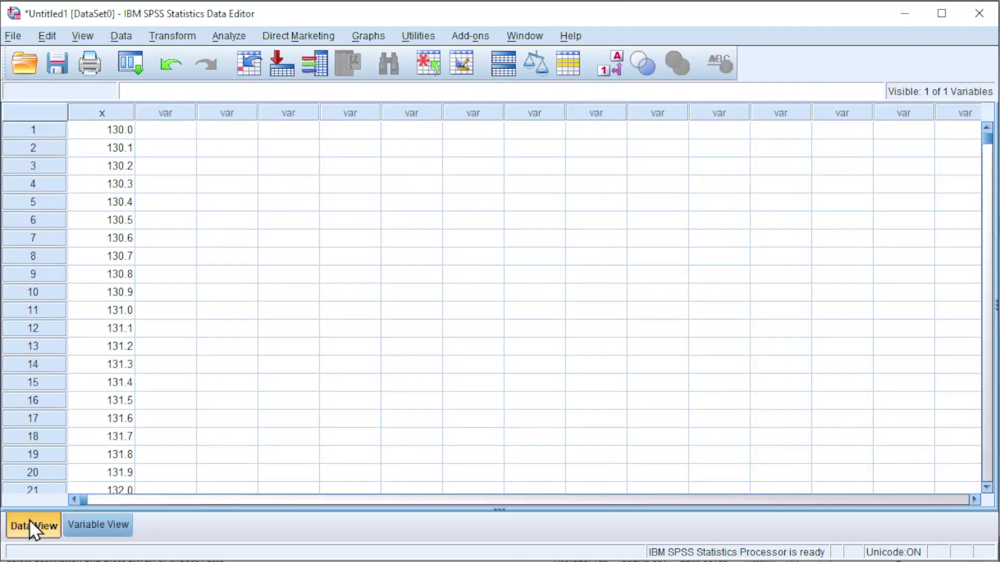
Step: Start computing a new variable with Probability as the target variable
left_click(174, 36)
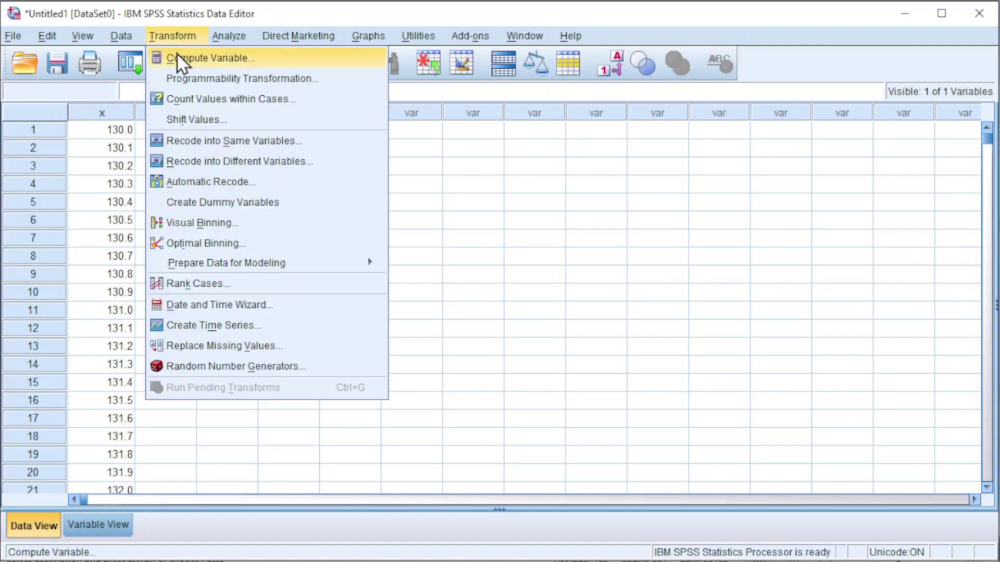
left_click(177, 54)
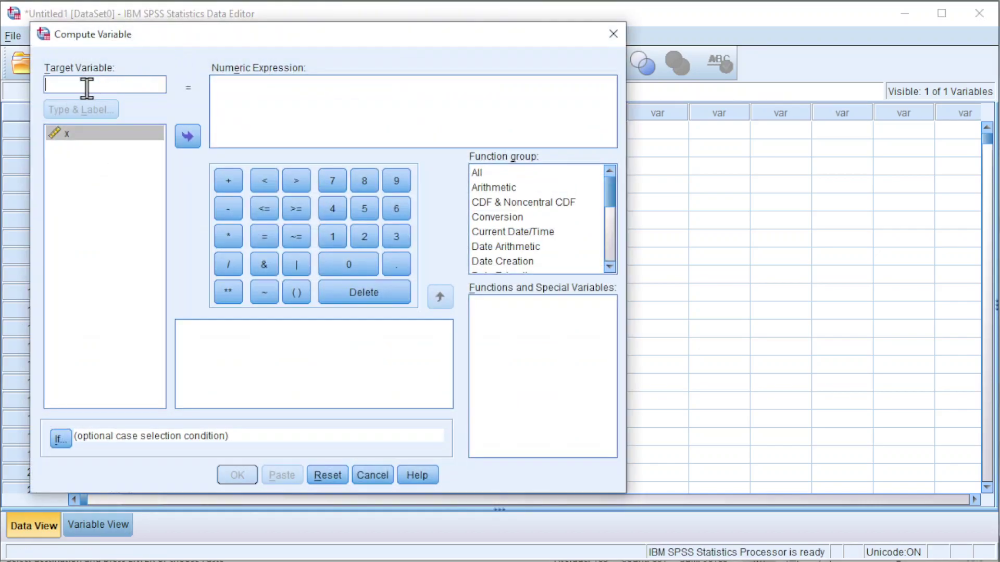
type("Probability")
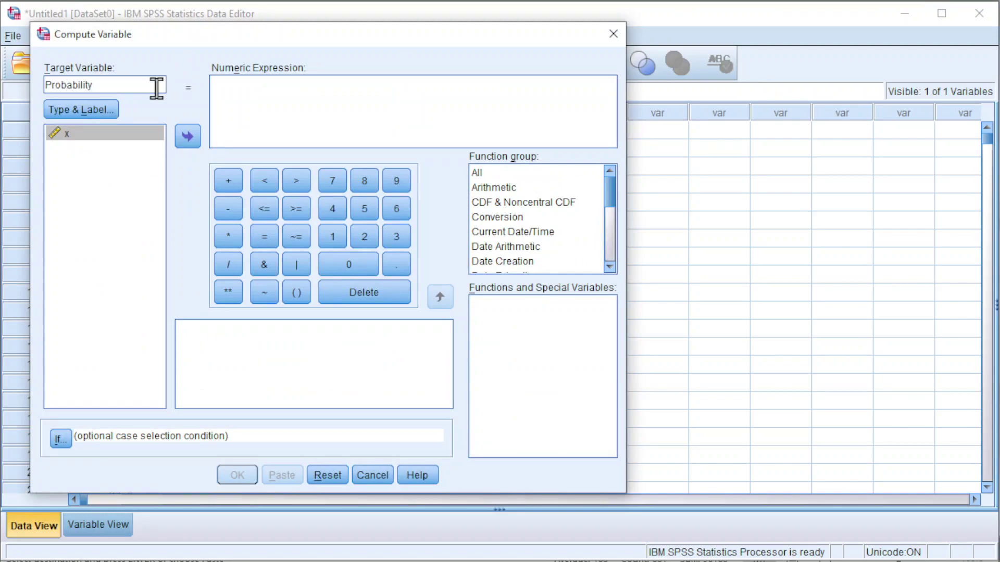
Step: Insert the Pdf.Normal function from the PDF & Noncentral PDF group into the numeric expression
left_click(267, 89)
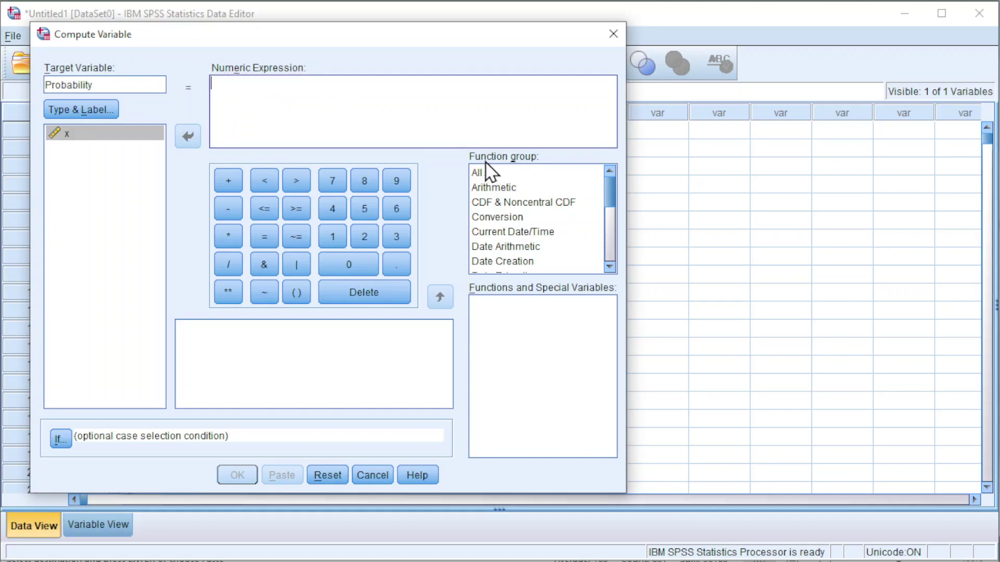
left_click(609, 267)
left_click(608, 267)
left_click(609, 267)
left_click(609, 267)
left_click(609, 267)
left_click(609, 267)
left_click(609, 267)
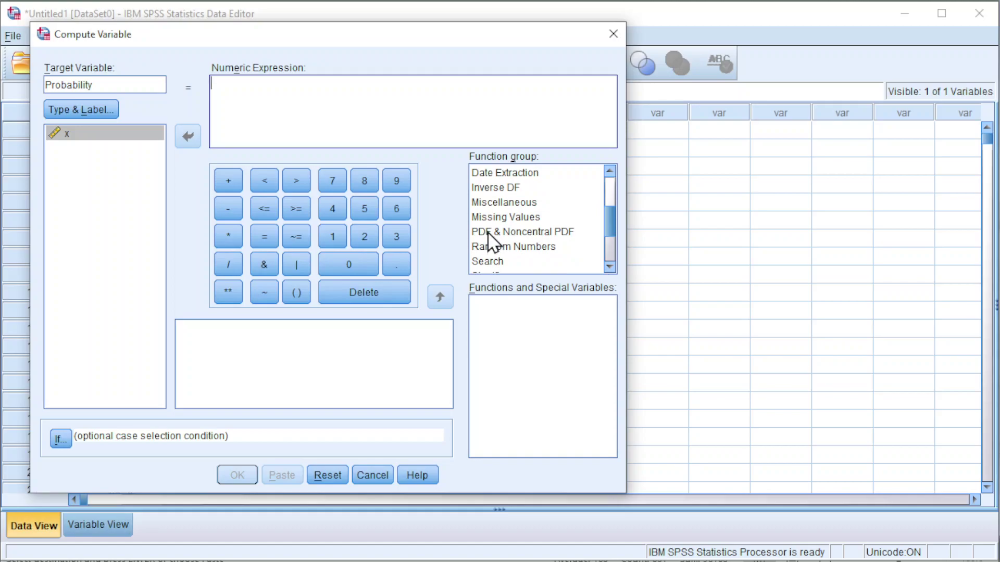
left_click(488, 232)
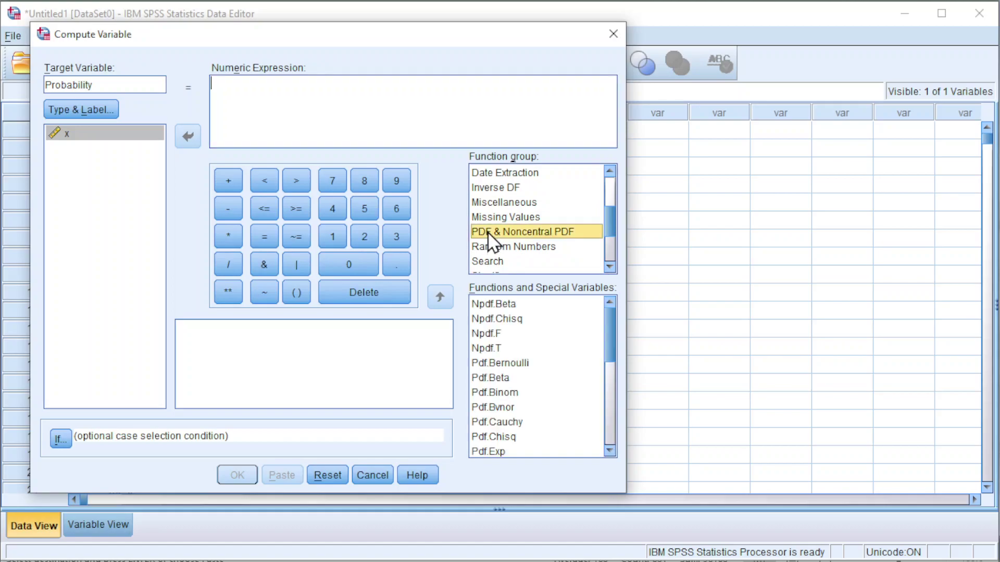
double_click(609, 451)
triple_click(609, 451)
triple_click(609, 451)
double_click(608, 451)
double_click(609, 451)
left_click(496, 437)
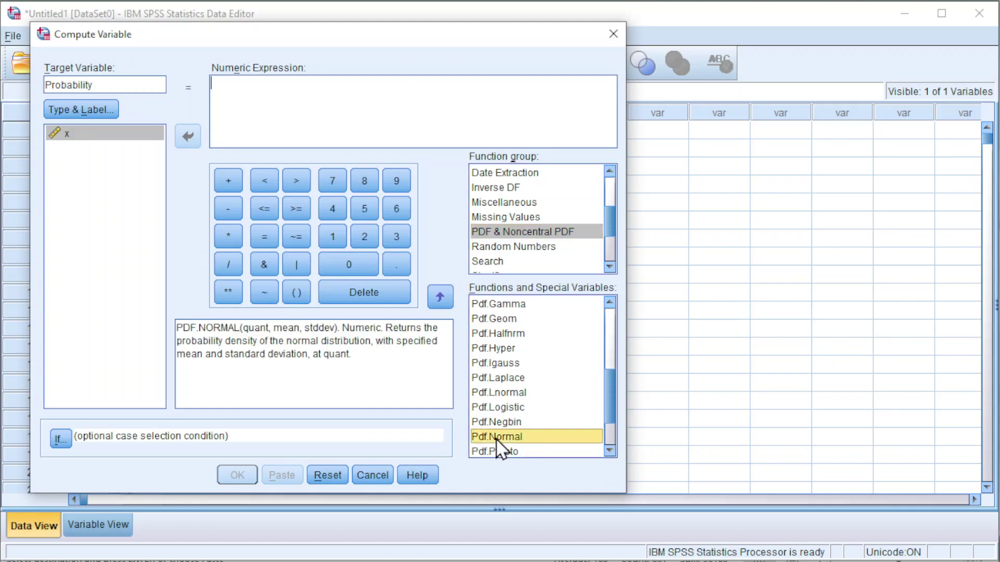
left_click(440, 297)
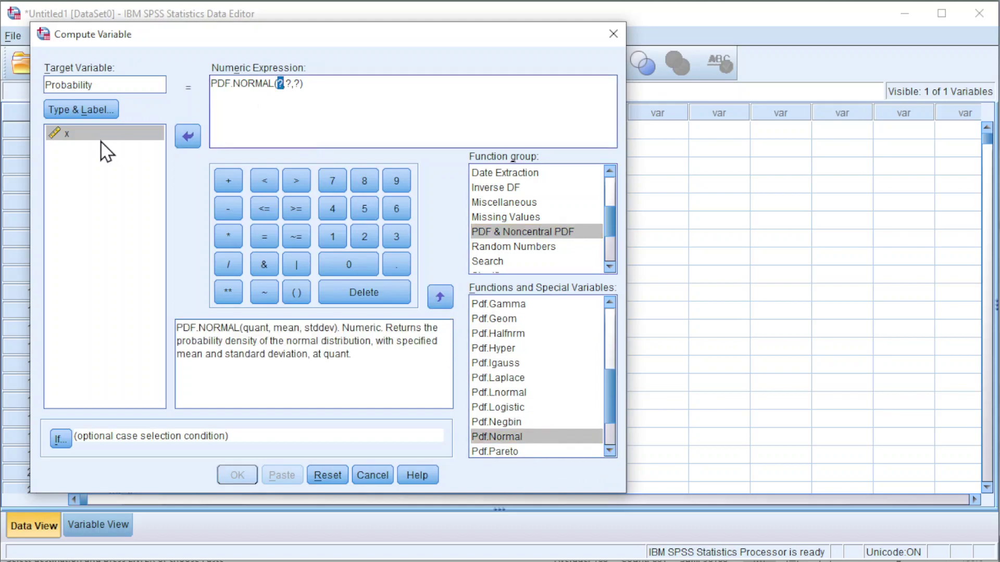
Step: Complete the PDF.NORMAL expression with x as the quantity, 160 as the mean and 6.17 as the standard deviation
left_click(67, 136)
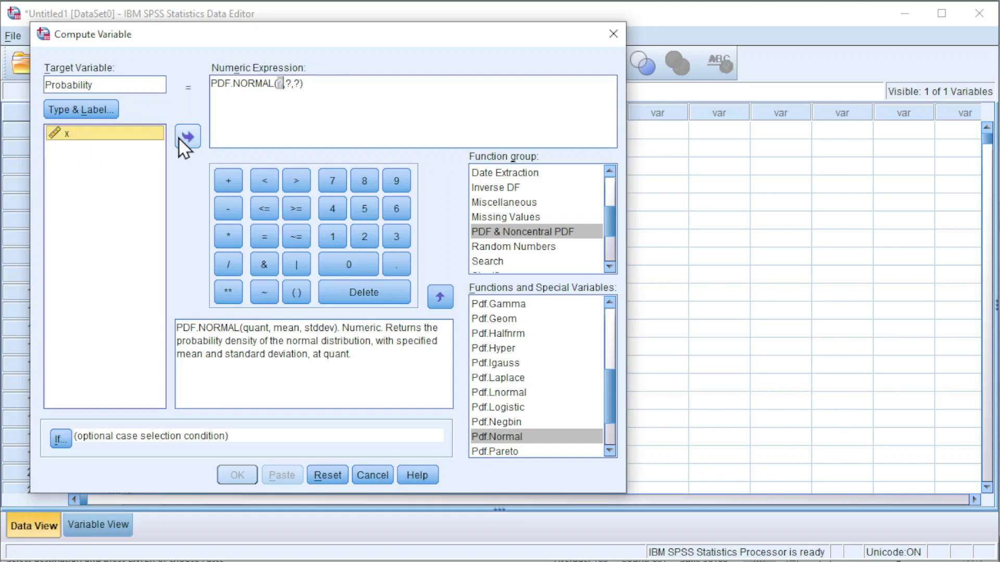
left_click(189, 135)
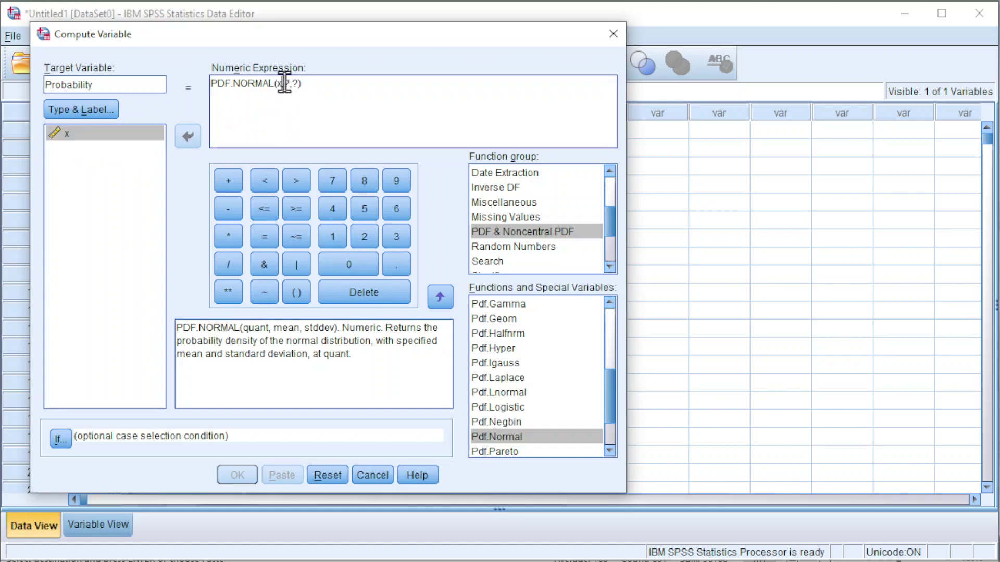
double_click(287, 83)
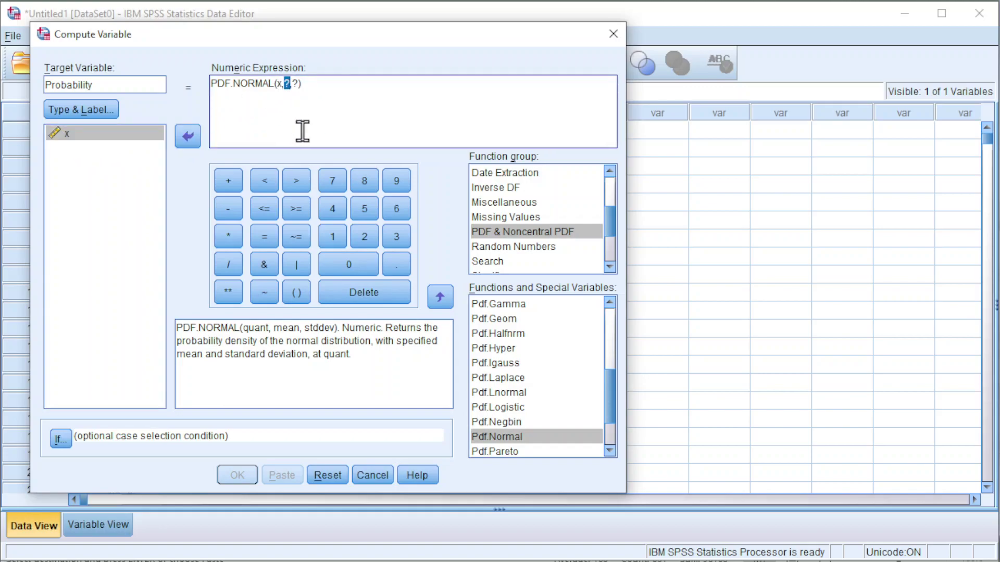
type("160")
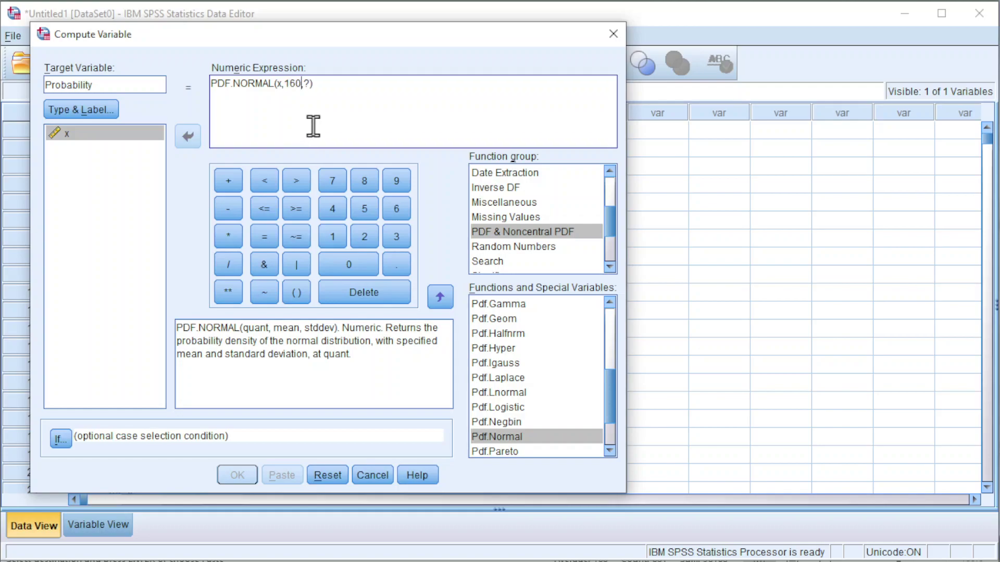
double_click(307, 84)
type("6.17")
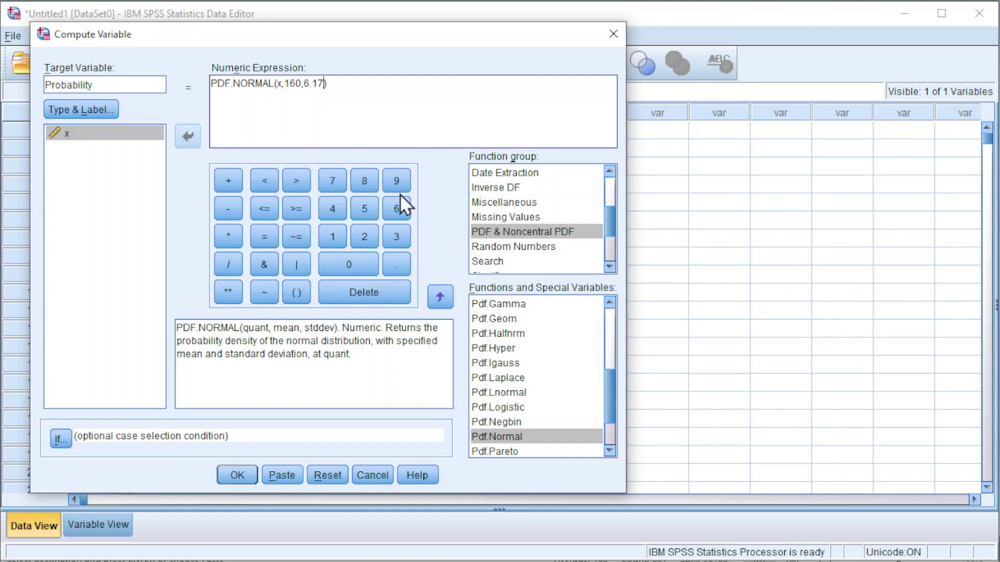
Step: Run the Probability computation and close the output viewer
left_click(238, 475)
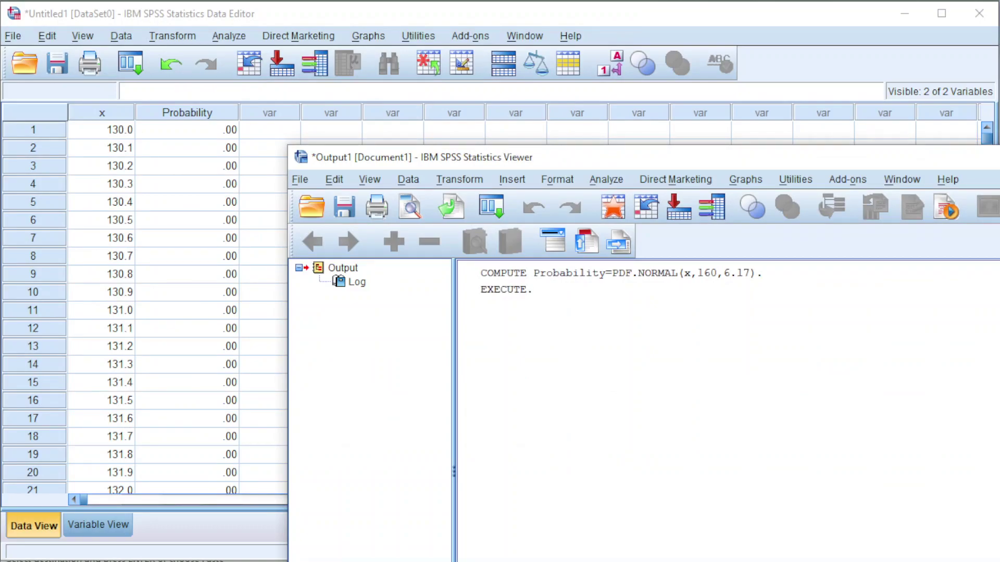
key("alt+F4")
left_click(786, 455)
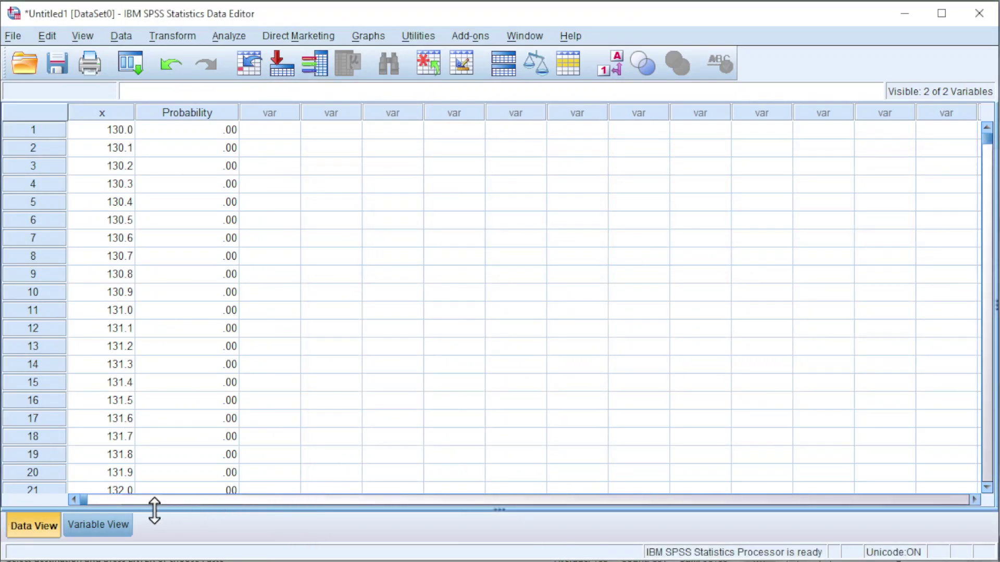
Step: Set the Probability variable to 7 decimals and return to the data values
left_click(76, 529)
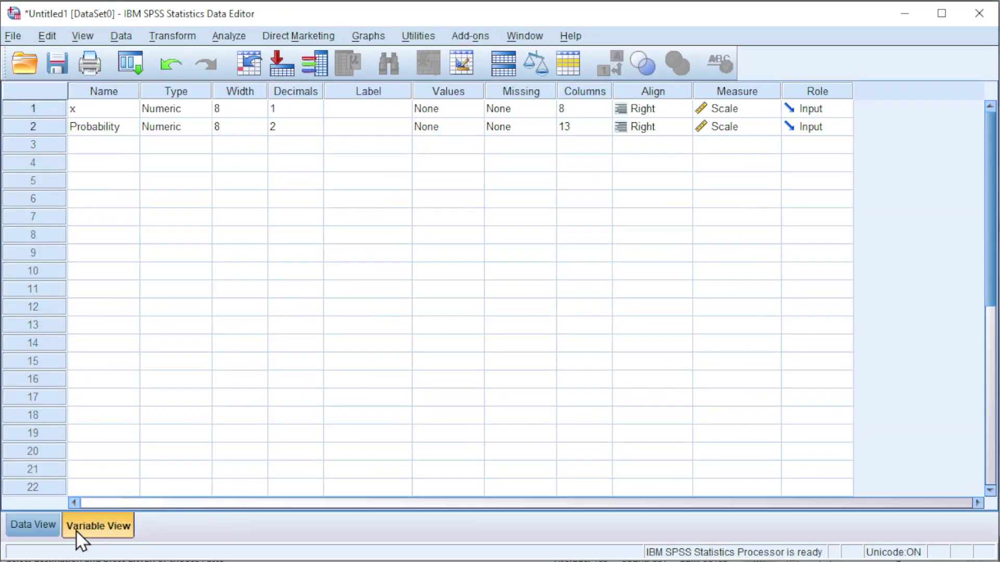
left_click(316, 128)
left_click(316, 125)
left_click(316, 124)
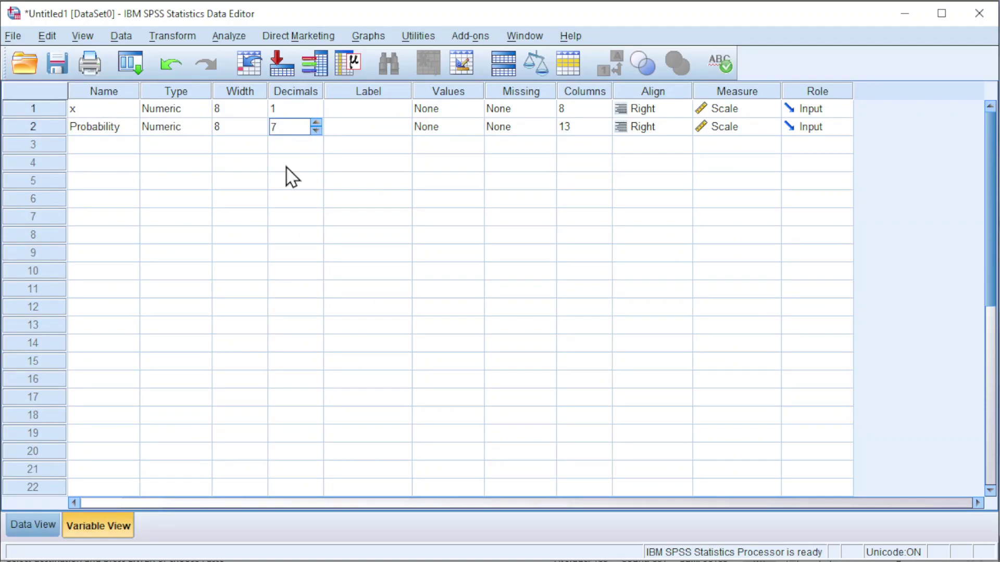
left_click(36, 529)
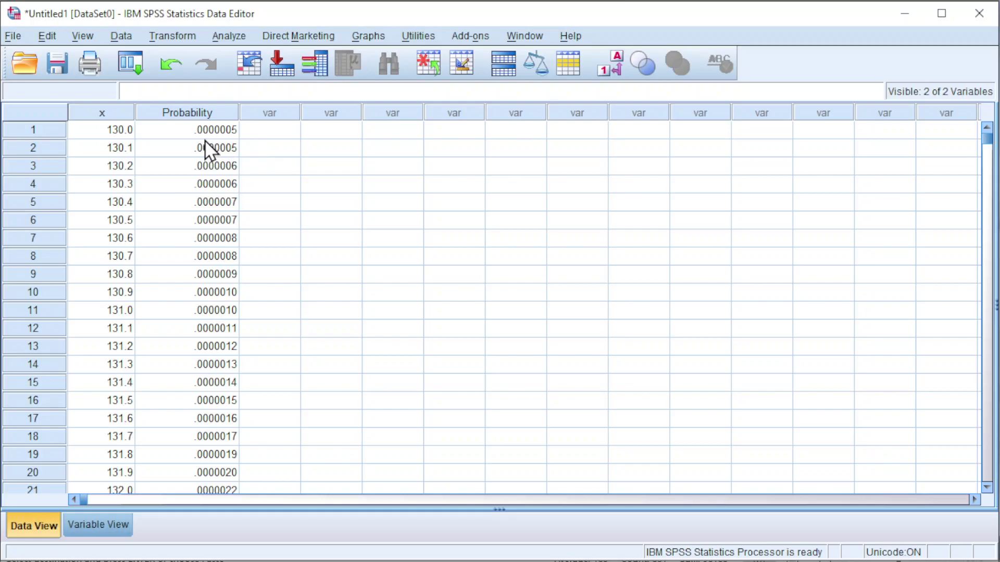
Step: Compute a new variable named Cumulative with the expression CDF.NORMAL(x,160,6.17)
left_click(170, 37)
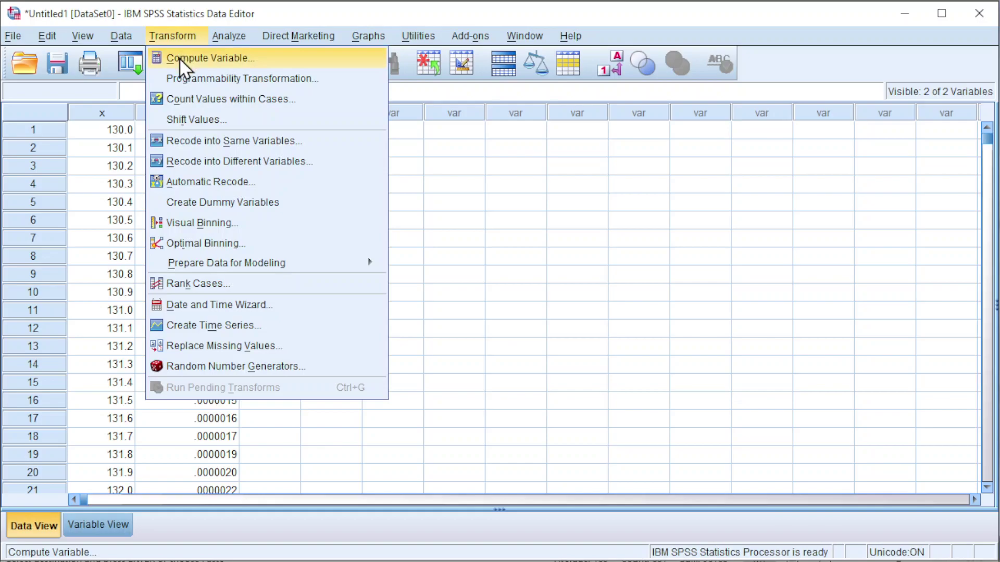
left_click(180, 58)
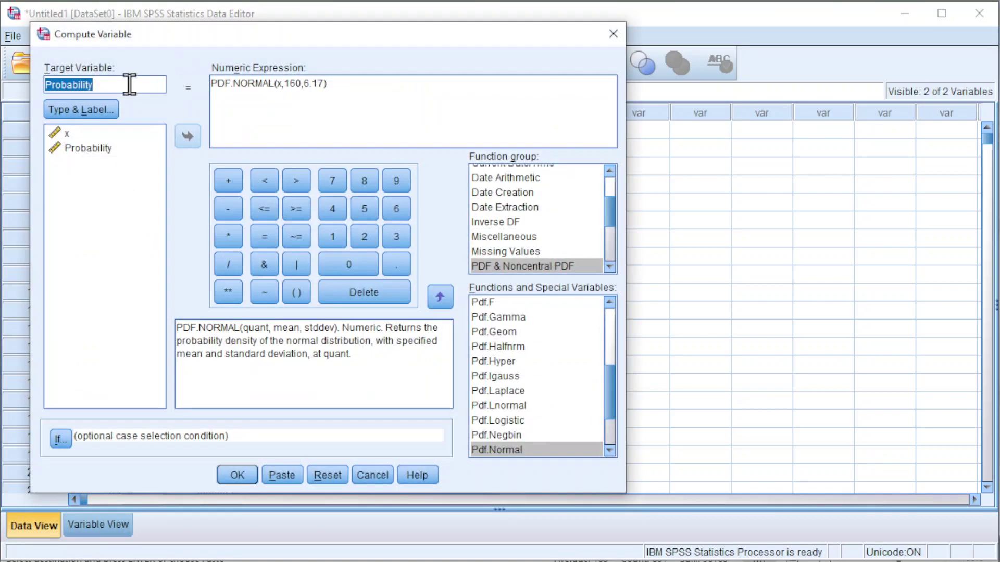
type("Cumulative")
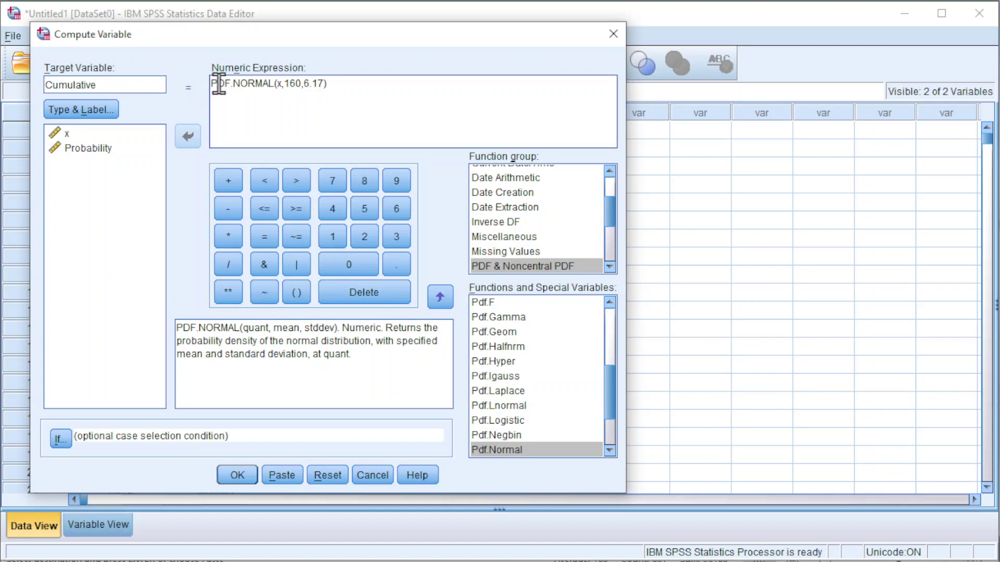
left_click(214, 83)
key("BackSpace")
type("C")
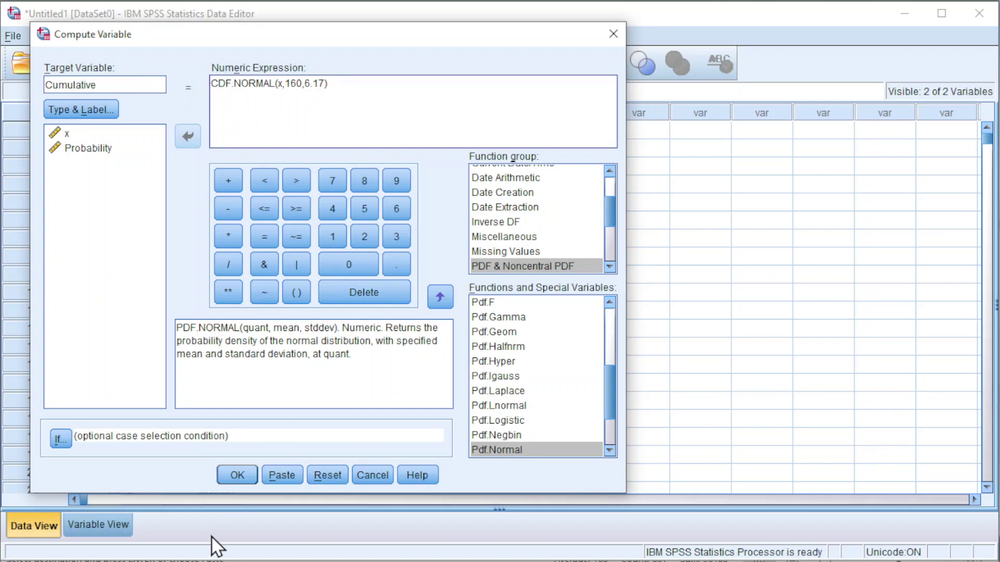
left_click(241, 477)
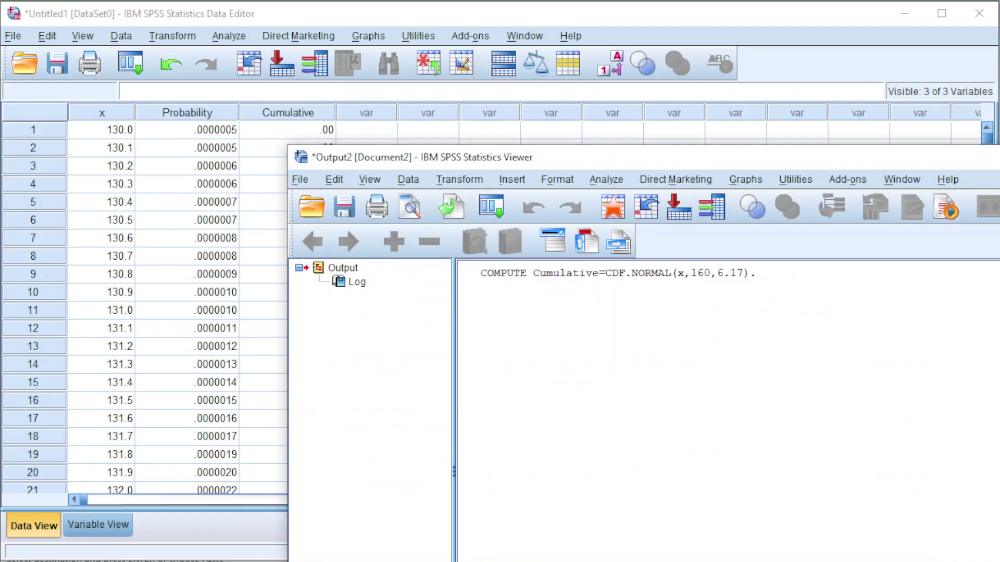
Step: Discard the output viewer, set the Cumulative variable to 7 decimals and return to the data values
key("alt+F4")
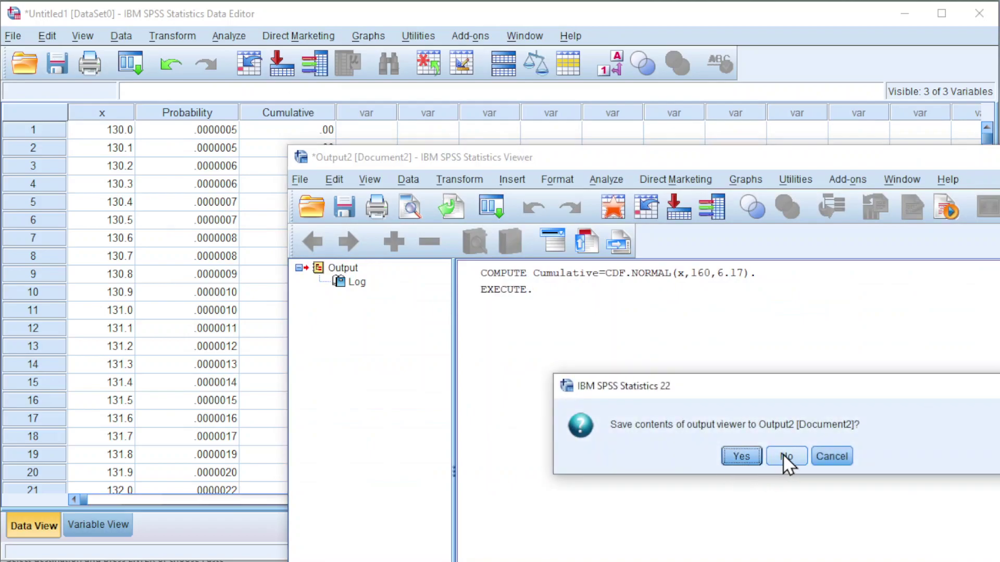
left_click(786, 457)
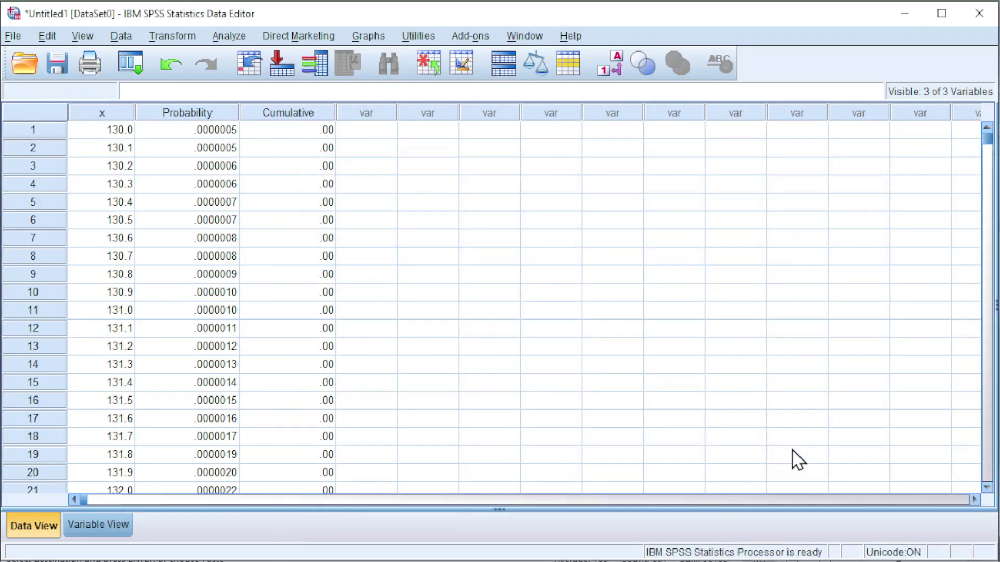
left_click(101, 527)
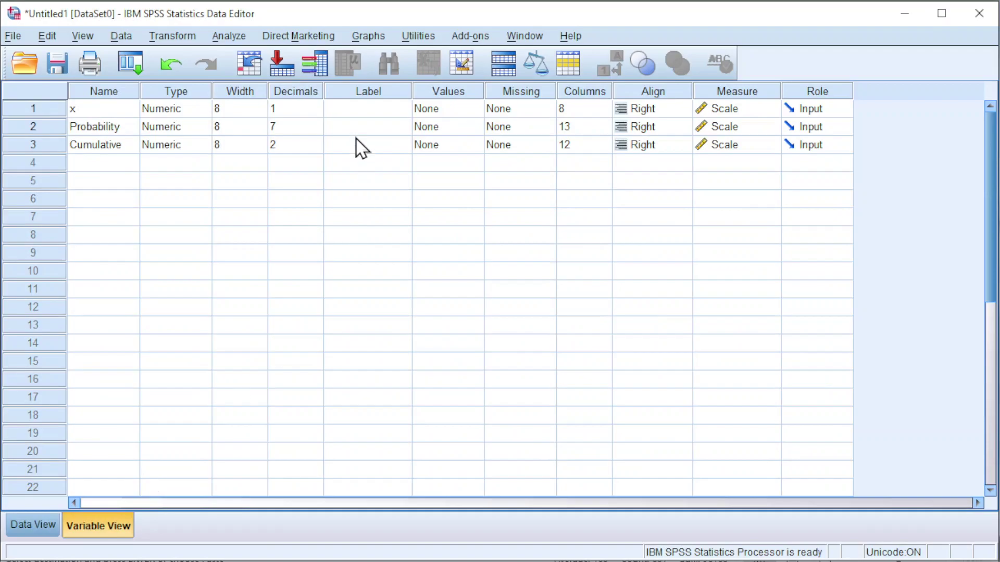
left_click(317, 144)
left_click(315, 141)
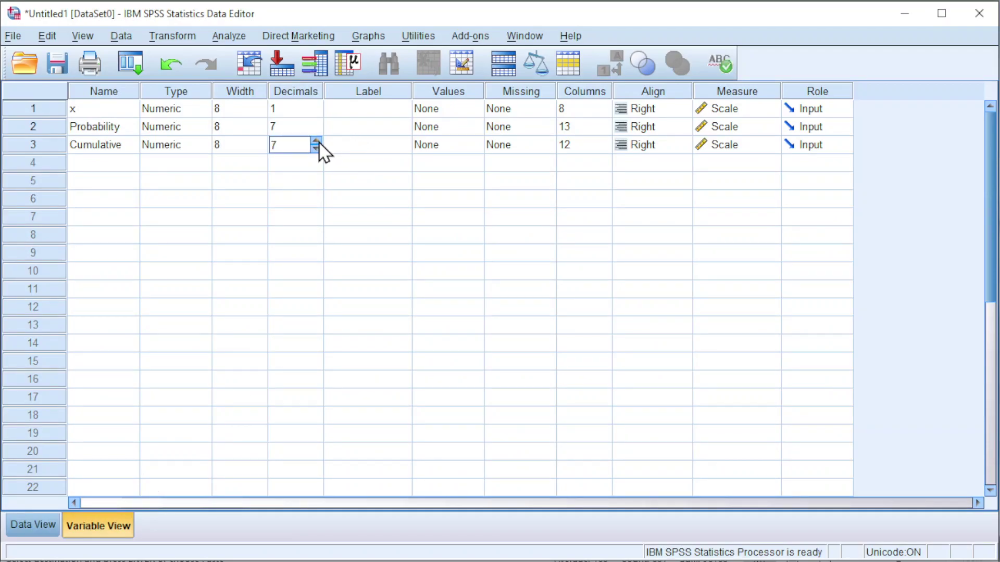
key("ctrl+t")
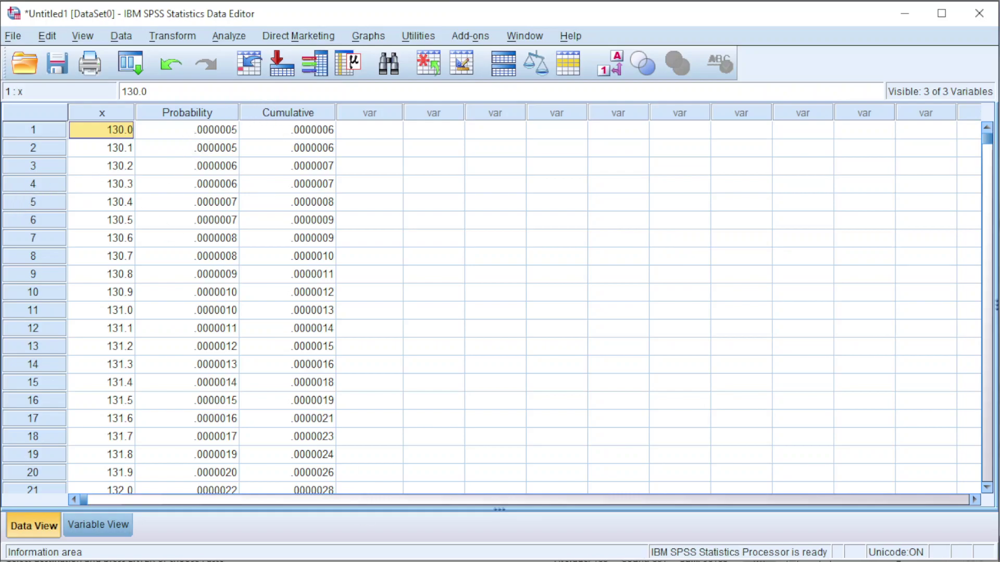
Step: Check the probability questions in Word, and in SPSS create a new dataset with 1 in the first cell
key("alt+Tab")
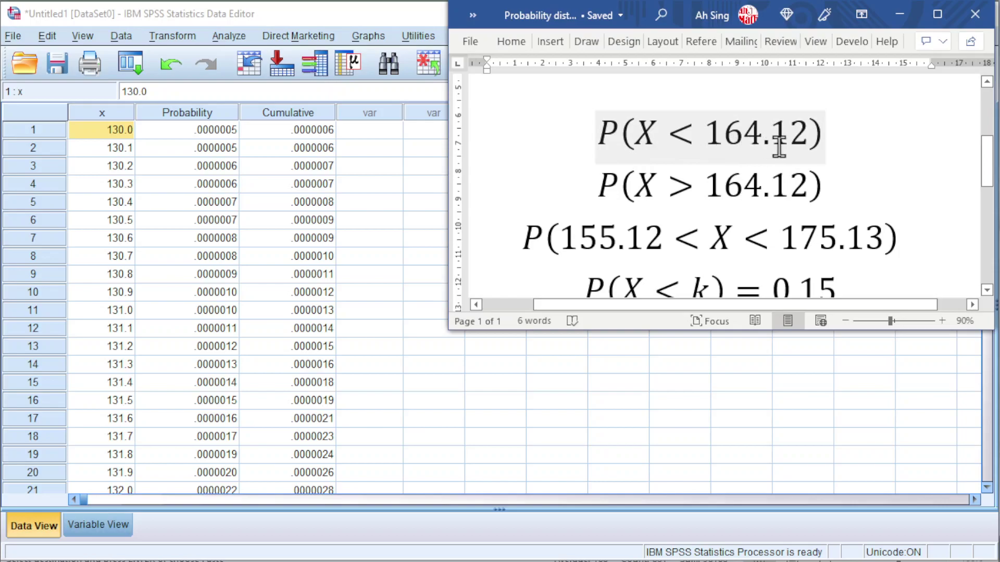
left_click(185, 15)
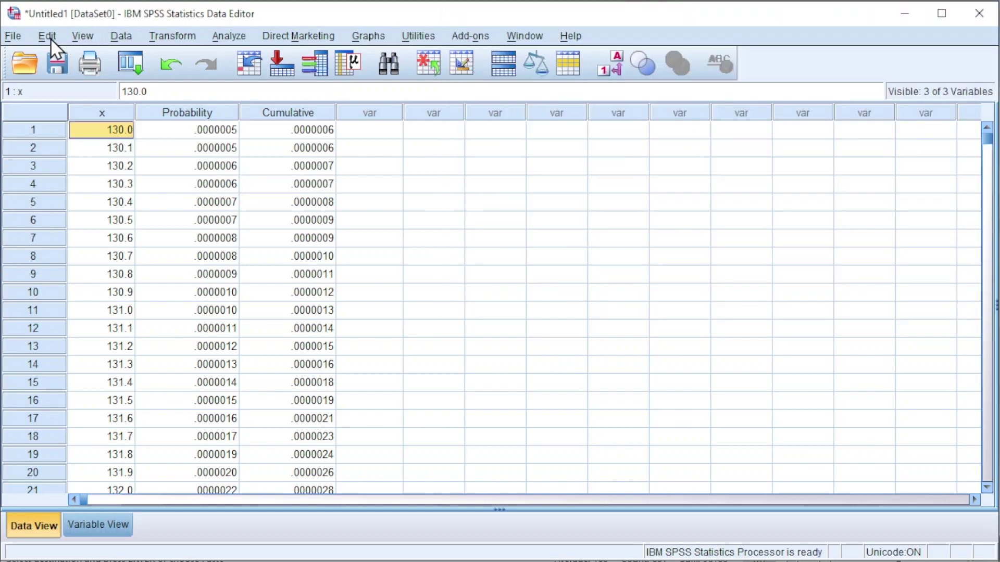
left_click(17, 39)
mouse_move(116, 55)
left_click(307, 61)
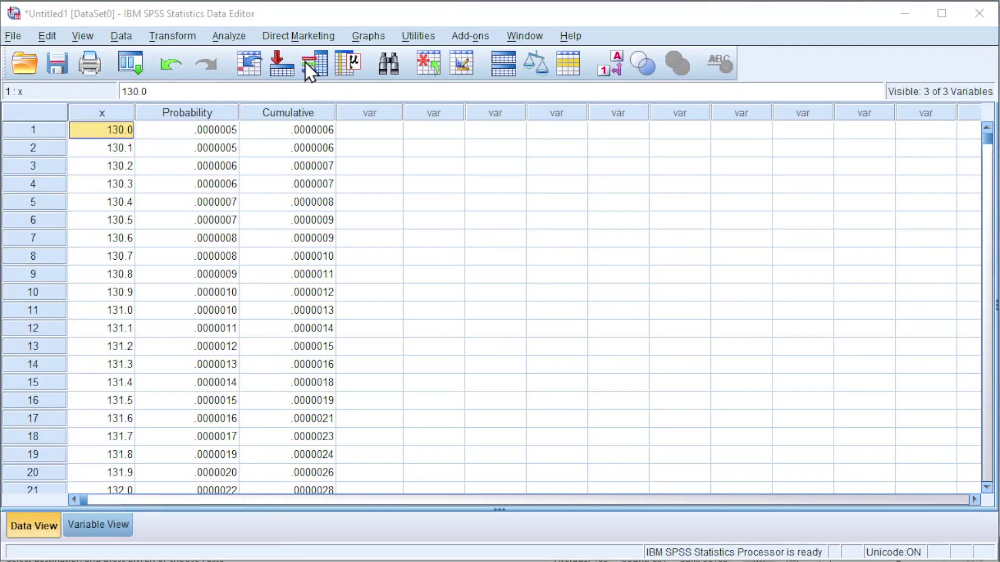
double_click(820, 43)
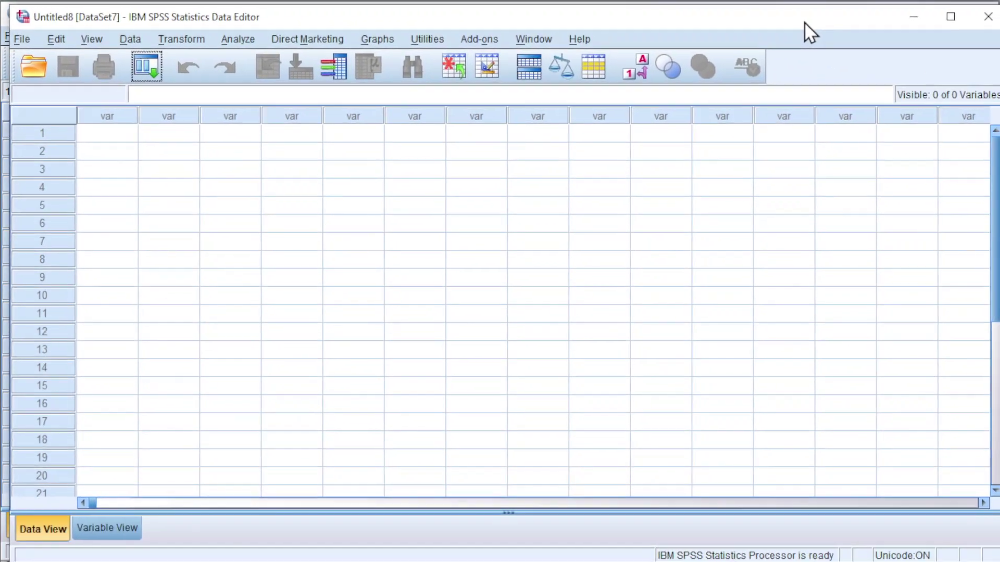
left_click(102, 136)
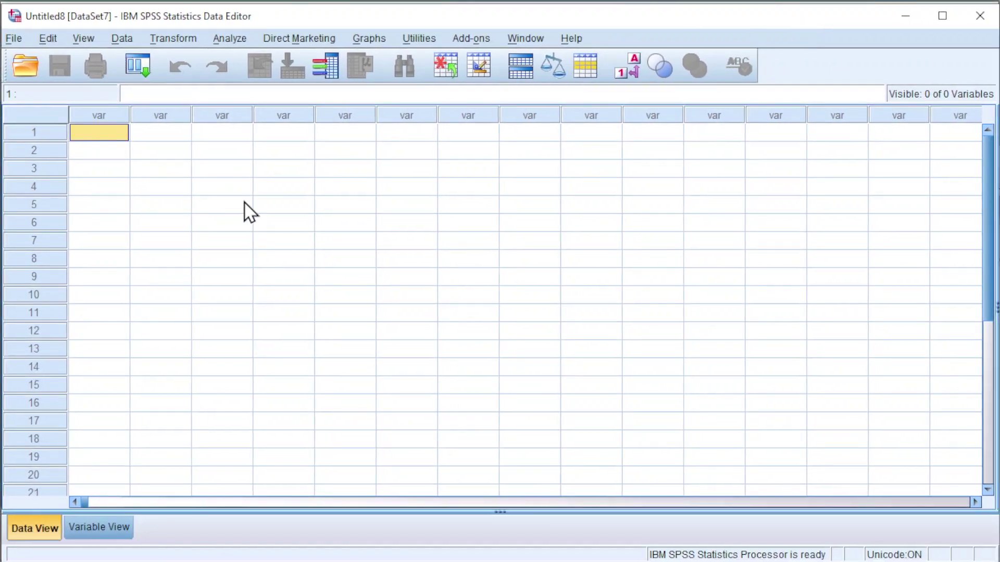
type("1")
key("Return")
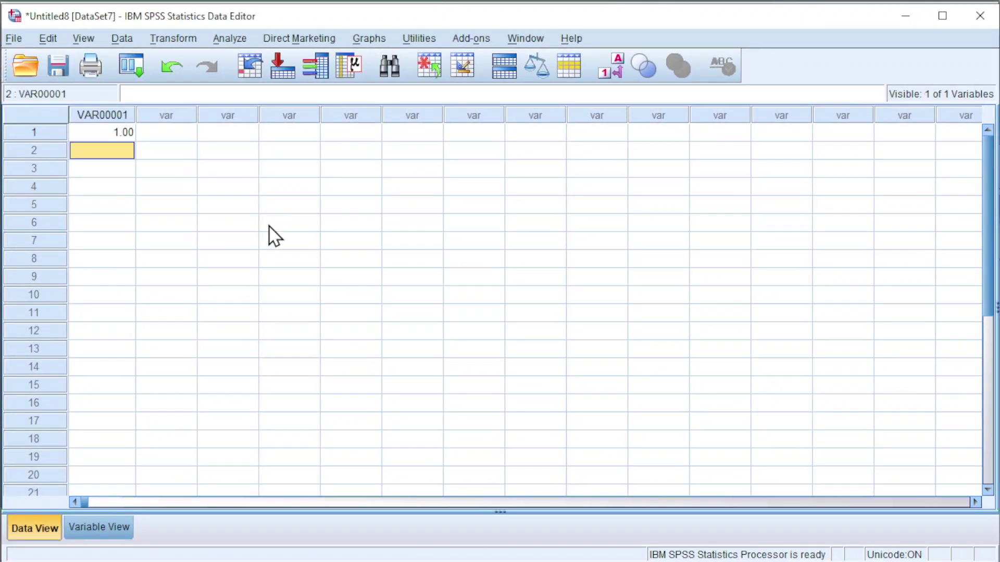
Step: Start computing a new variable with target name P and the label P(X<164.12)
left_click(183, 40)
left_click(182, 64)
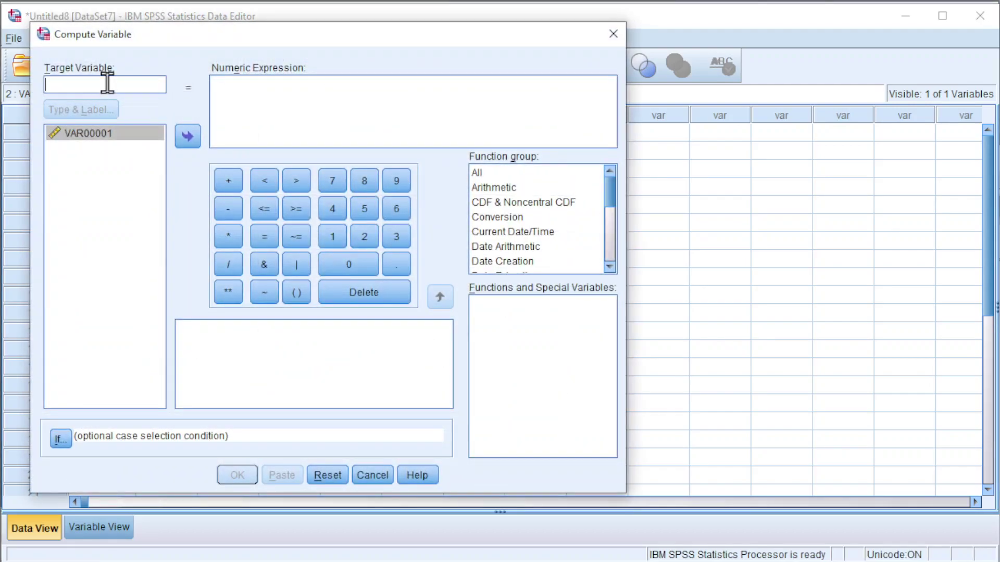
type("P")
left_click(74, 112)
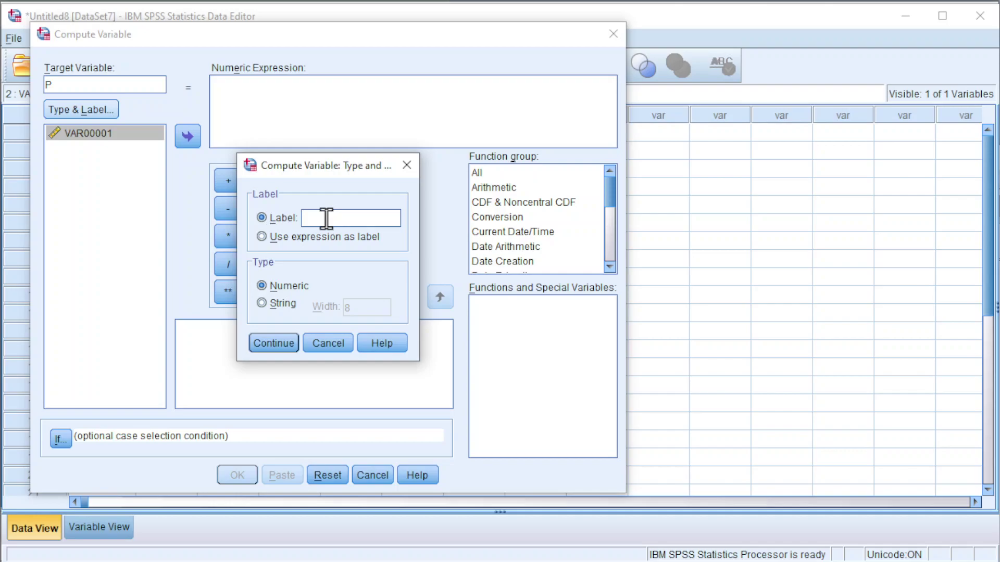
left_click(326, 218)
type("P(X<164.12")
left_click(276, 343)
Step: Insert the Cdf.Normal function from the CDF & Noncentral CDF group into the numeric expression for P
left_click(262, 97)
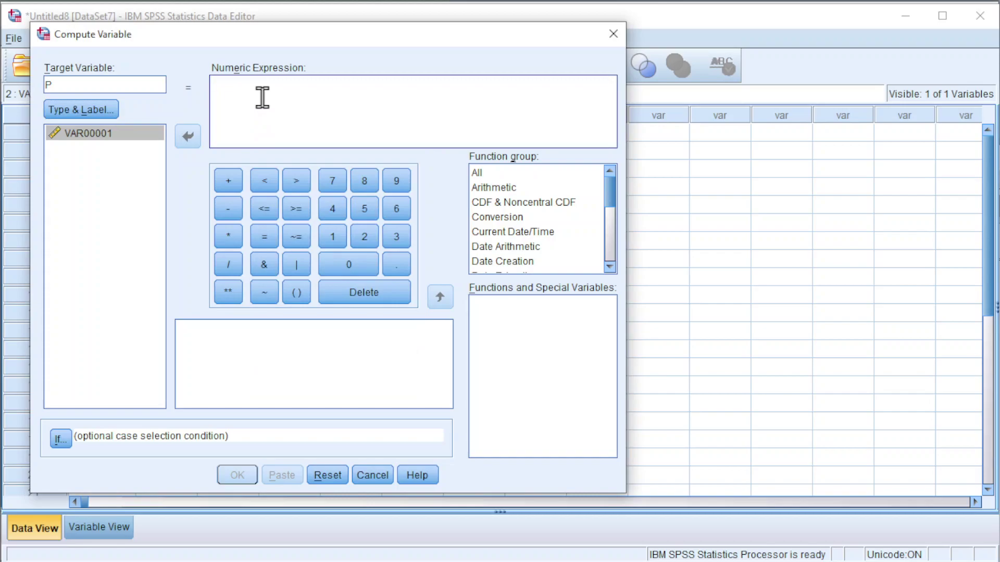
left_click(509, 203)
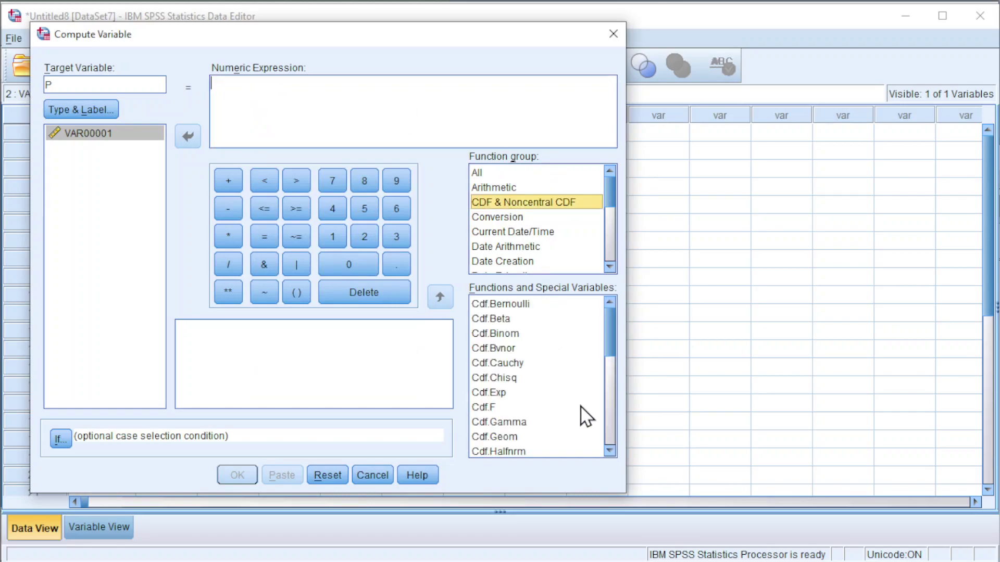
double_click(608, 451)
left_click(609, 451)
double_click(609, 451)
double_click(608, 451)
left_click(609, 451)
double_click(608, 451)
left_click(505, 408)
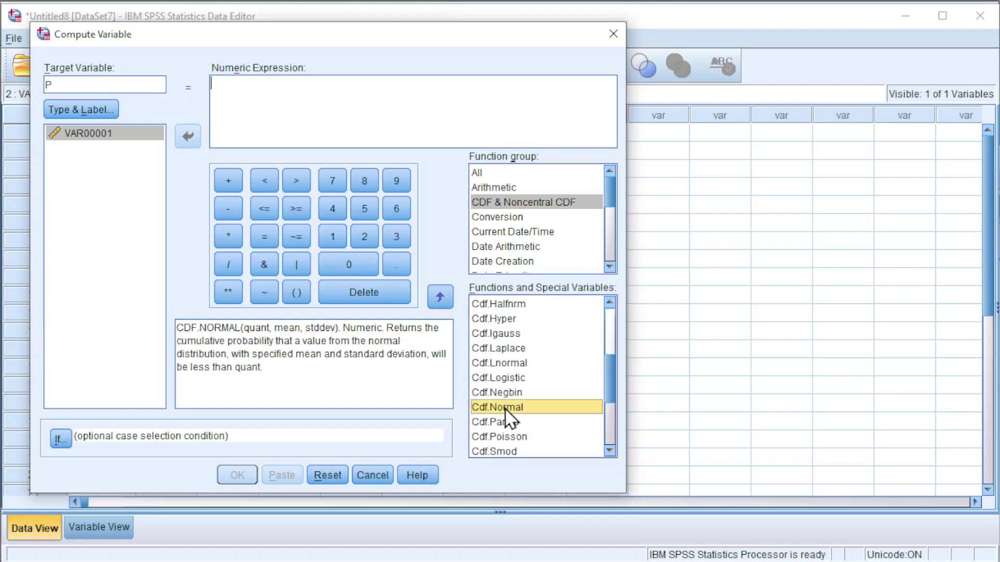
left_click(440, 297)
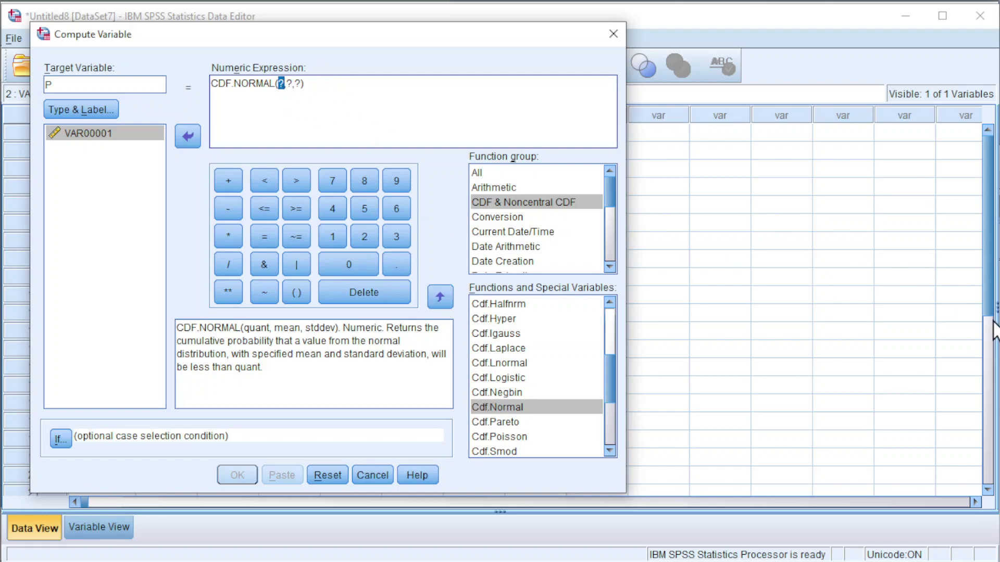
Step: Complete the CDF.NORMAL expression with 164.12 as the quantity, 160 as the mean and 6.17 as the standard deviation
type("164.12")
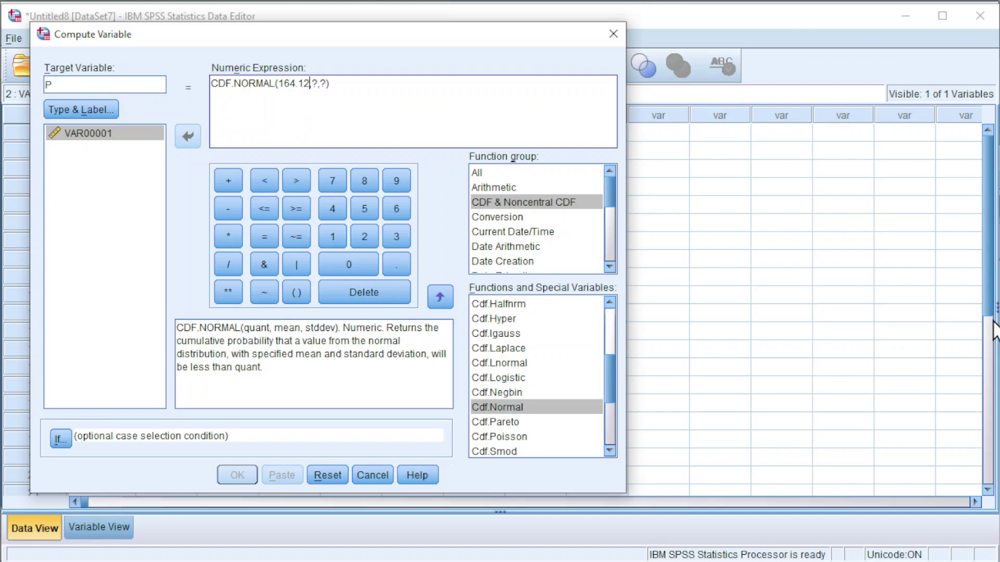
key("Delete")
key("Delete")
type("160")
key("Delete")
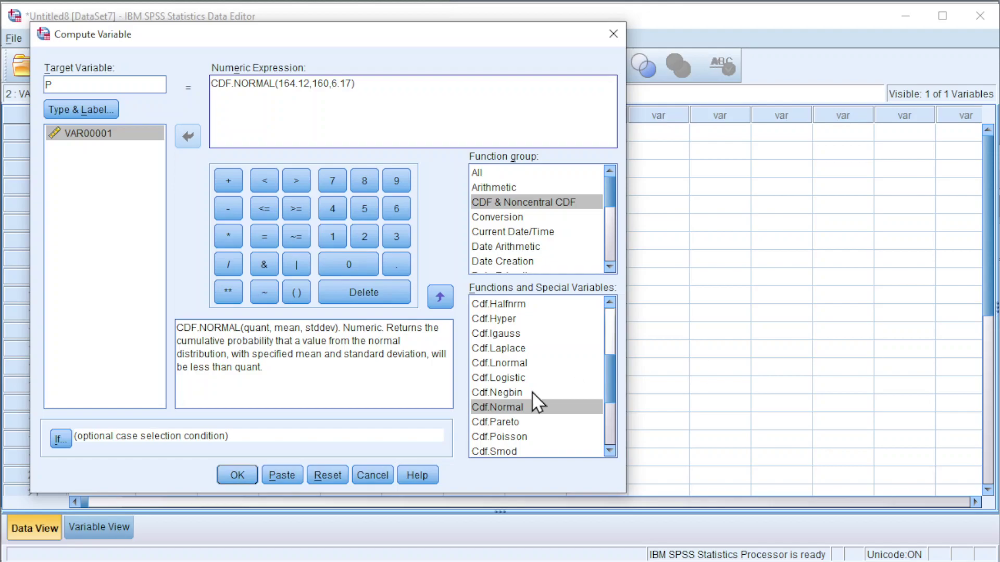
Step: Run the P computation and close the output viewer without saving it
left_click(228, 474)
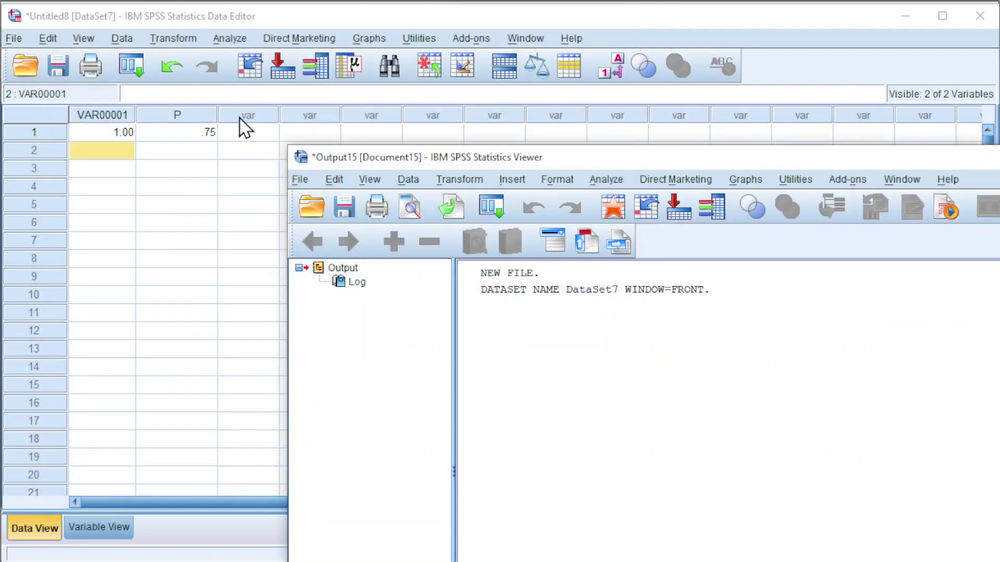
key("alt+F4")
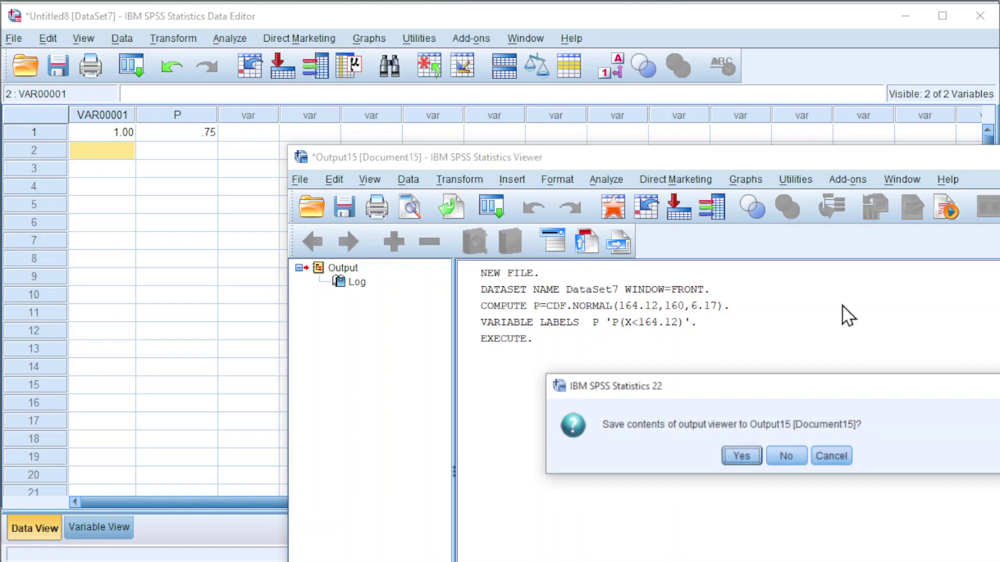
left_click(785, 462)
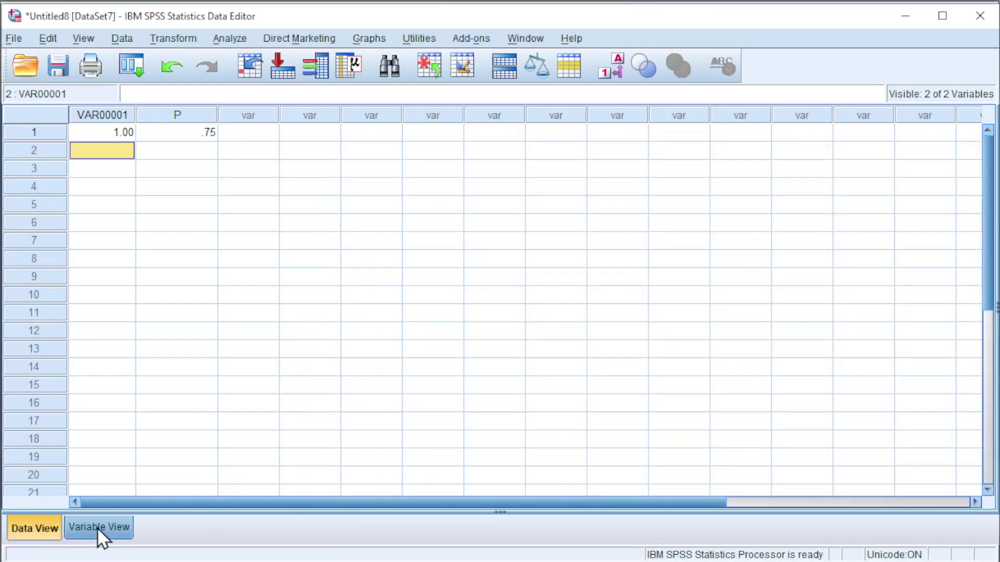
Step: Set the P variable to 7 decimals and return to the data values
left_click(96, 527)
left_click(320, 125)
left_click(318, 126)
left_click(318, 125)
left_click(318, 126)
left_click(318, 125)
left_click(317, 125)
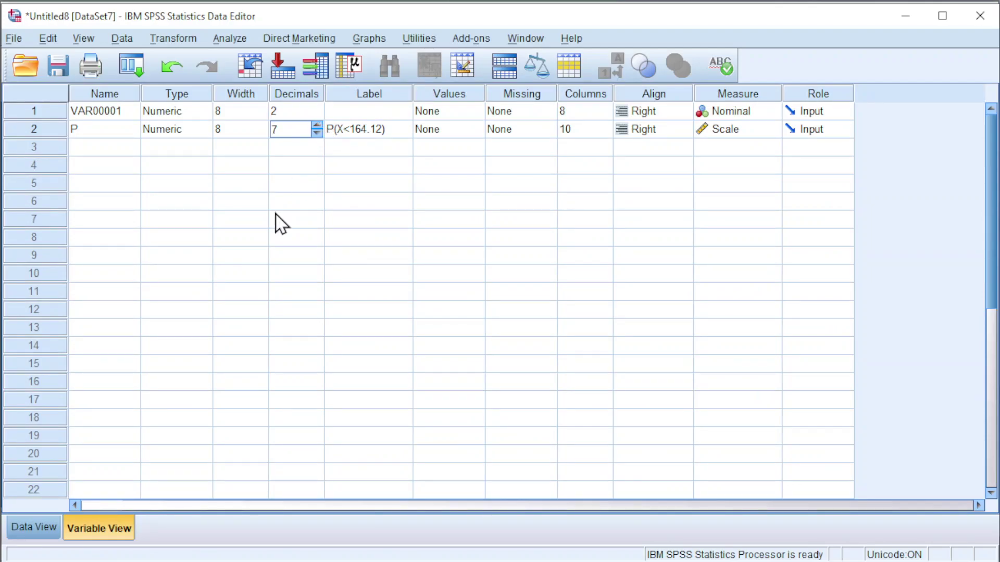
left_click(27, 528)
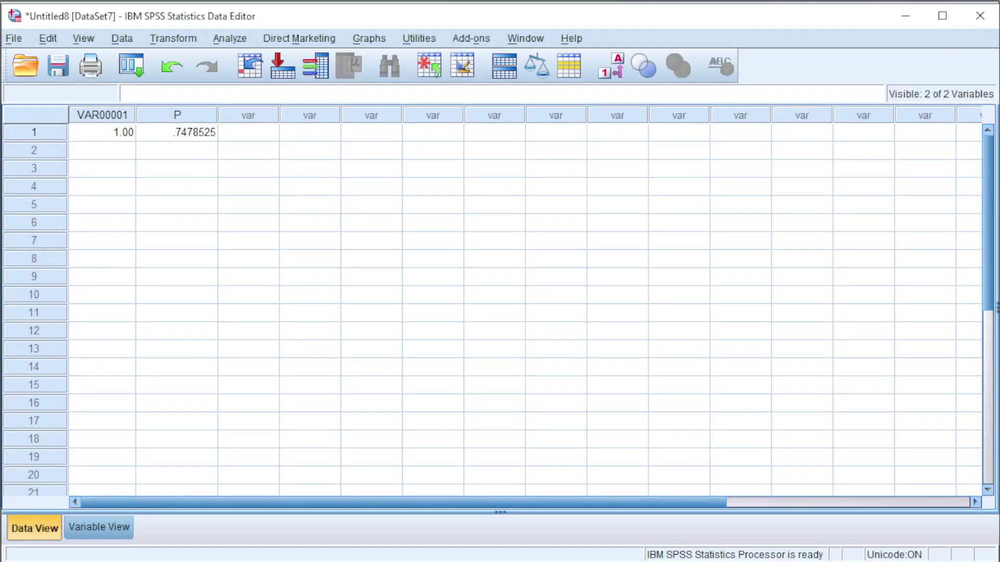
Step: Check the next probability question in Word, and in SPSS set the compute target to P1 with the label P(X>164.12)
key("alt+Tab")
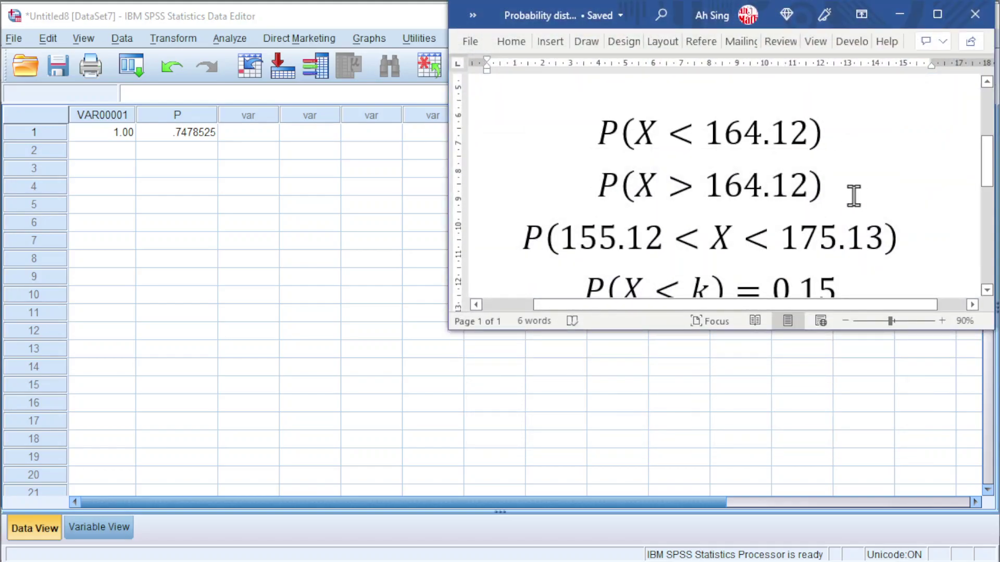
left_click(271, 16)
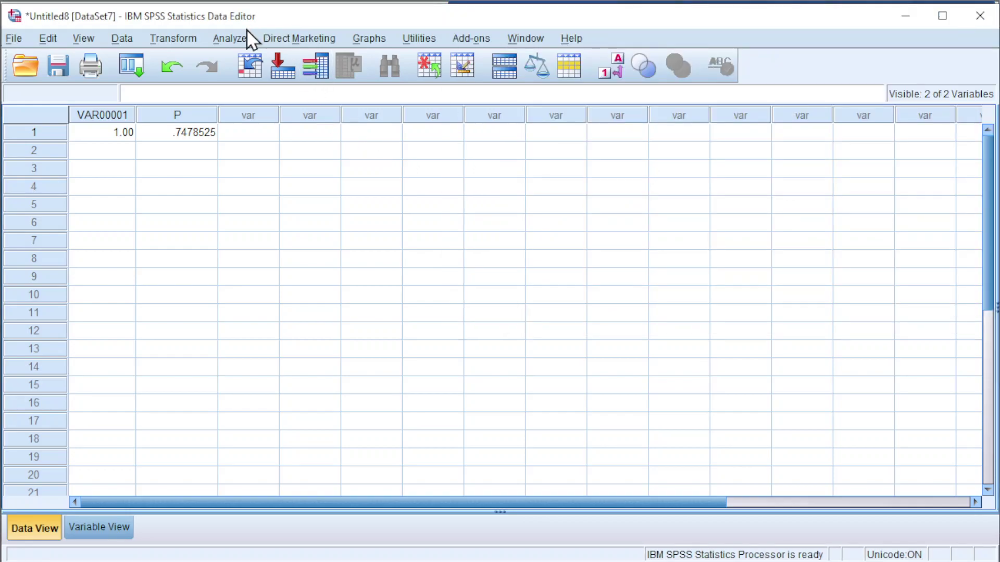
left_click(185, 40)
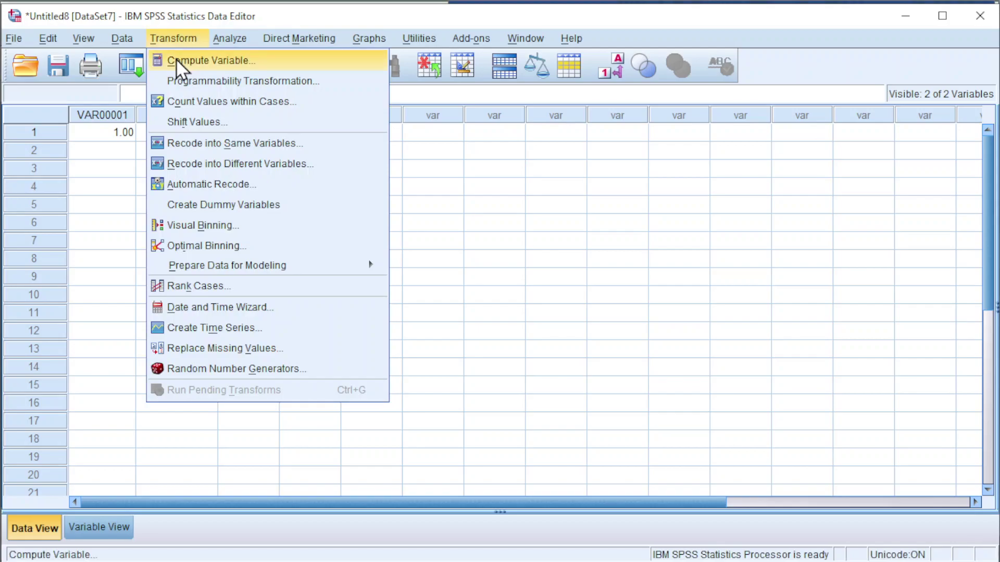
left_click(176, 60)
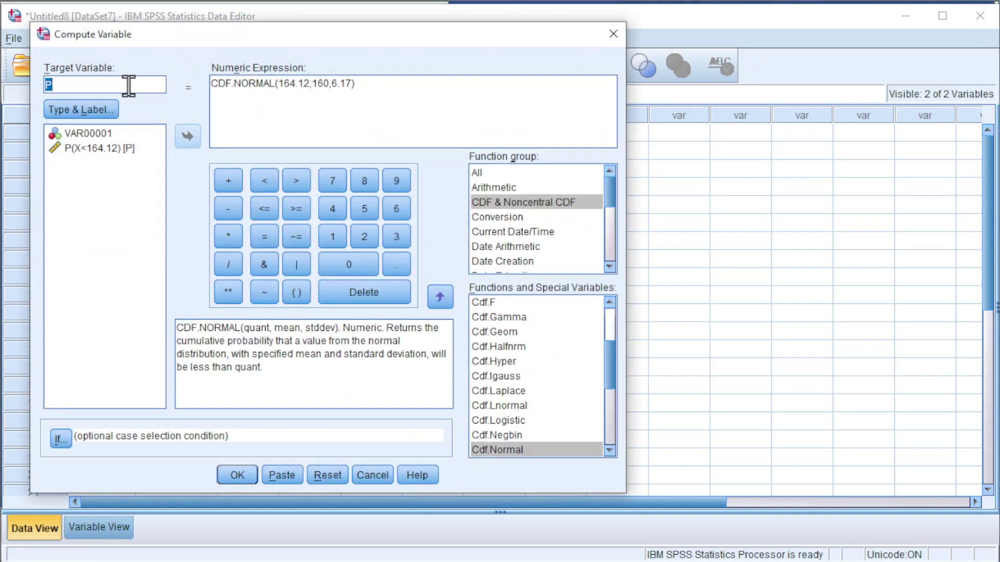
left_click(60, 85)
left_click(70, 110)
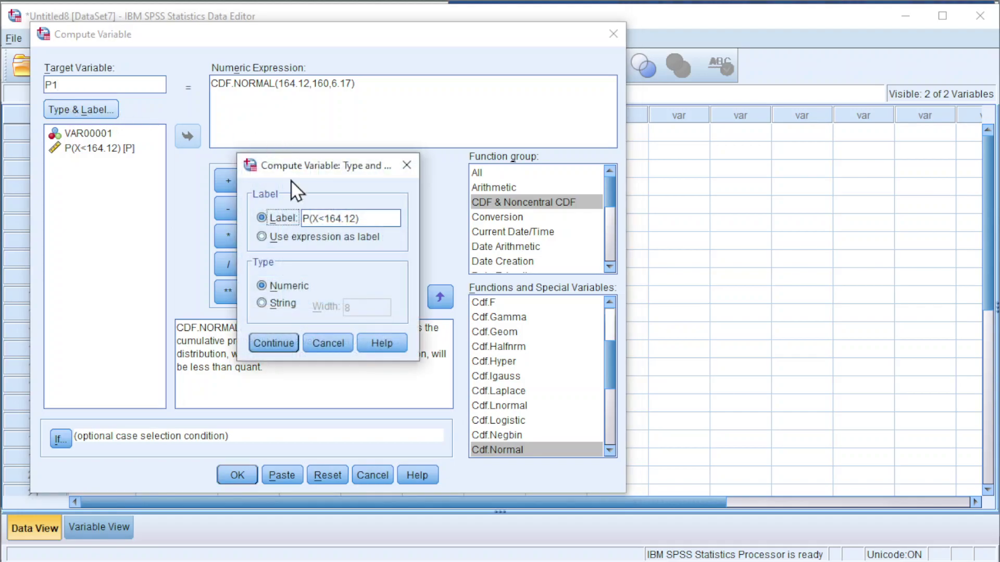
double_click(321, 218)
left_click(281, 345)
Step: Compute P1 with the expression 1-CDF.NORMAL(164.12,160,6.17) and close the output viewer without saving it
left_click(211, 83)
type("1-")
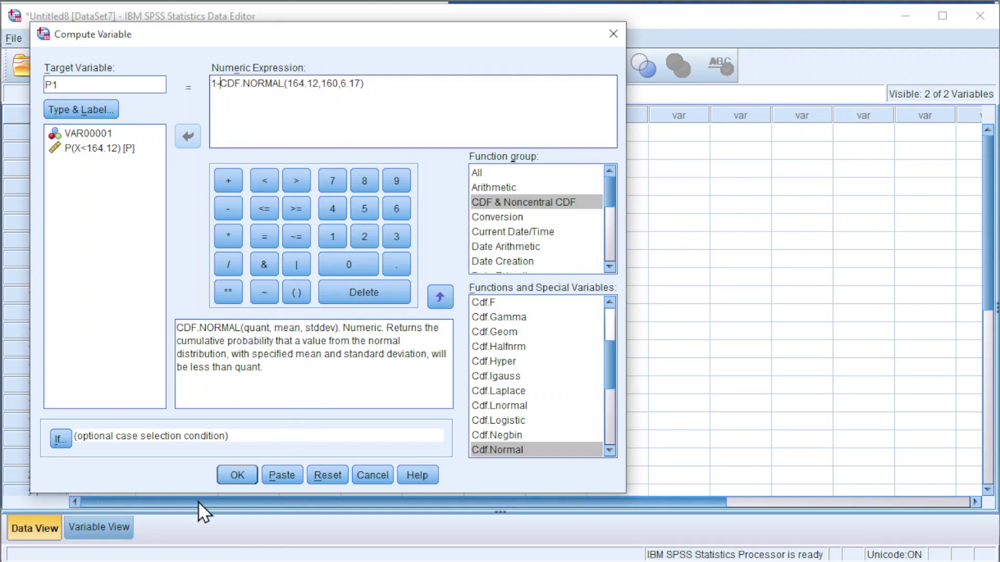
left_click(237, 474)
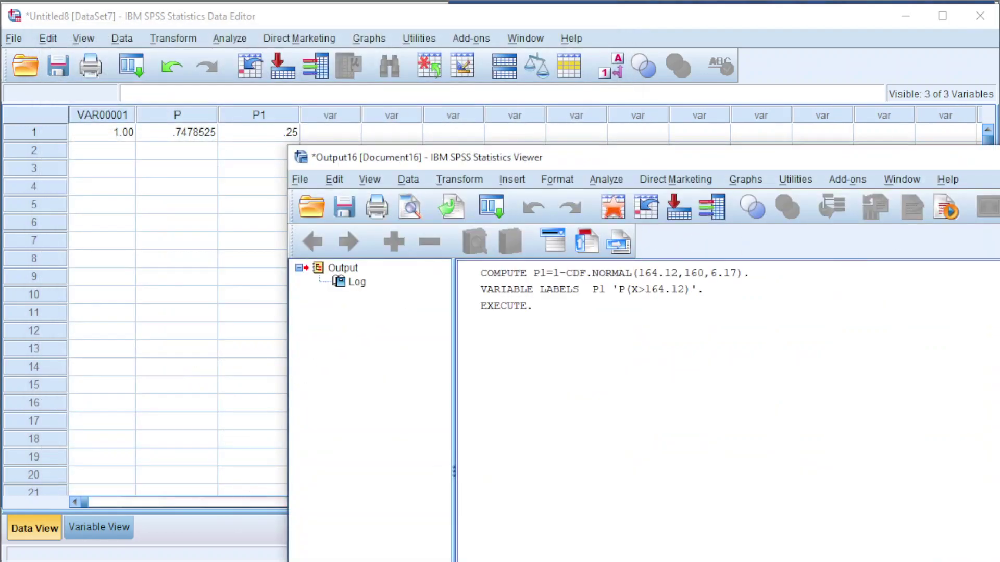
key("alt+F4")
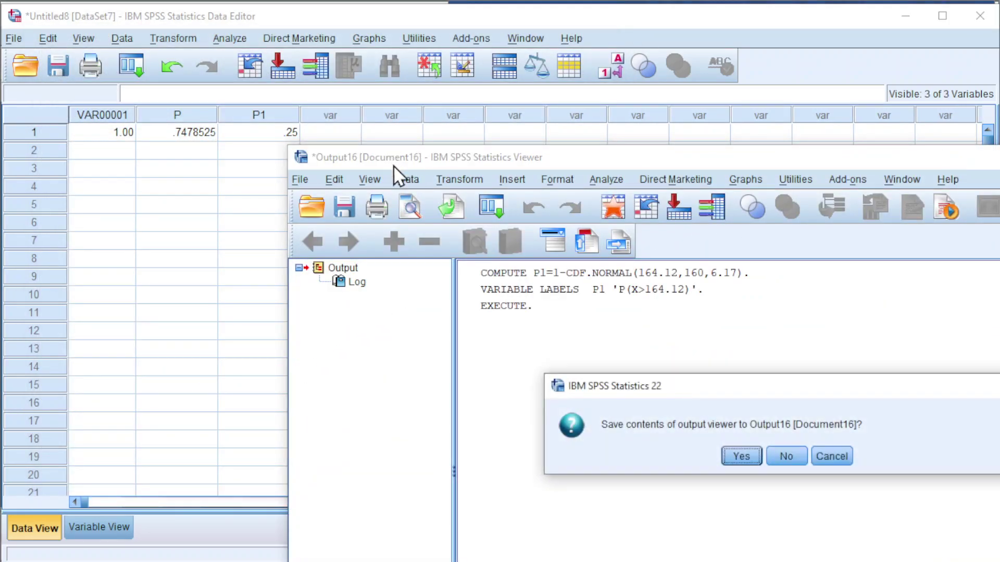
left_click(786, 455)
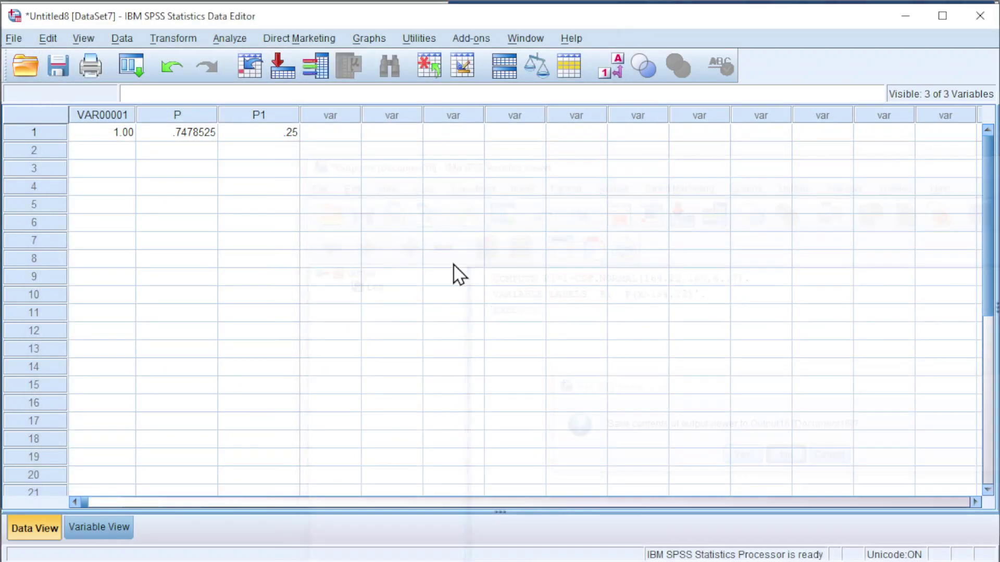
Step: Set the P1 variable to 7 decimals
left_click(86, 526)
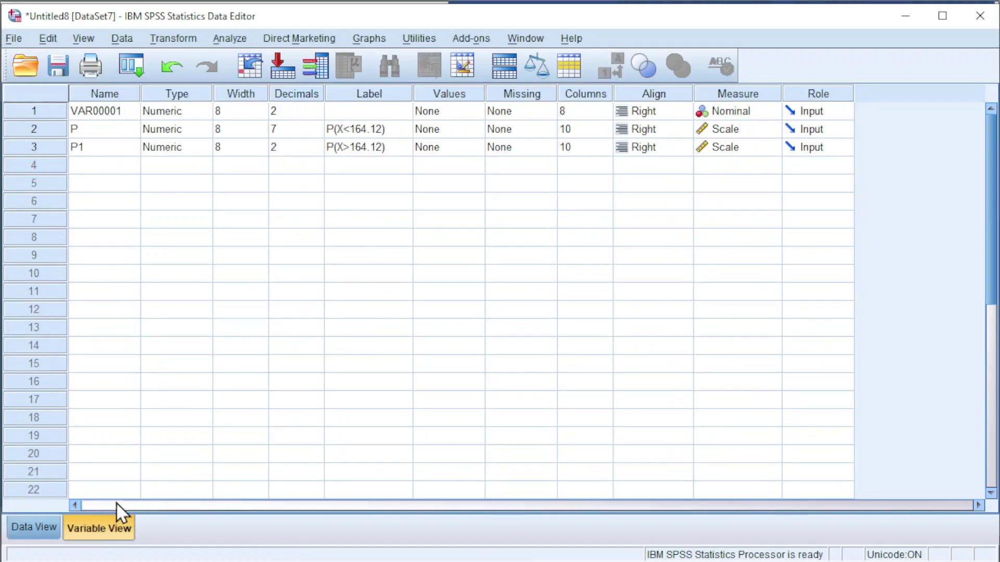
left_click(319, 145)
left_click(319, 144)
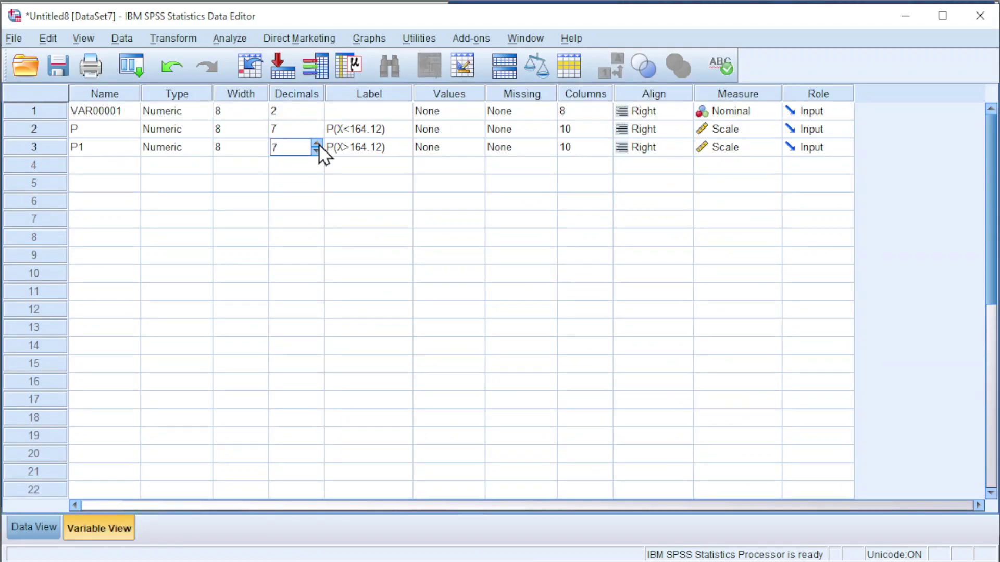
Step: Return to the data values and check the next probability question in the Word document
left_click(35, 528)
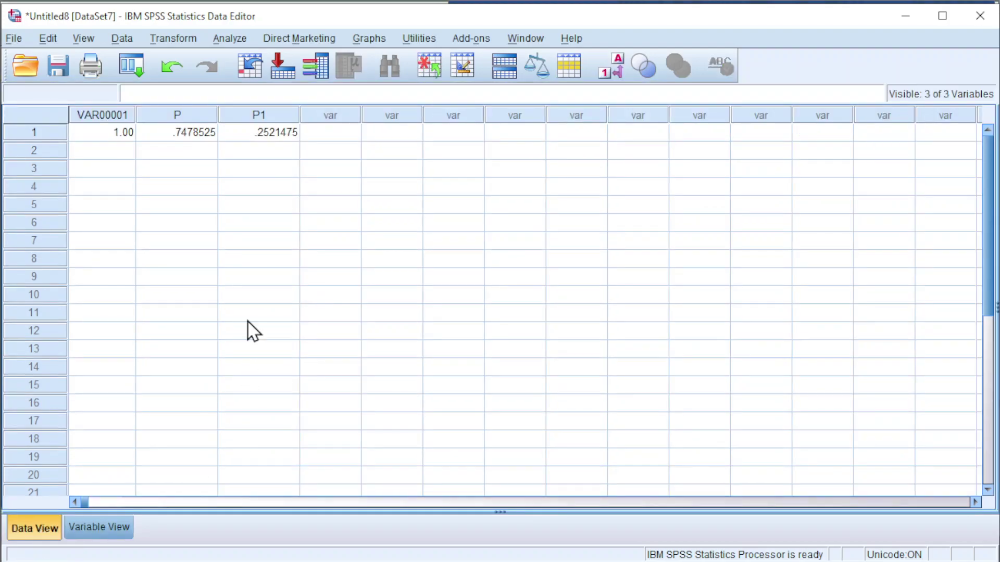
key("alt+Tab")
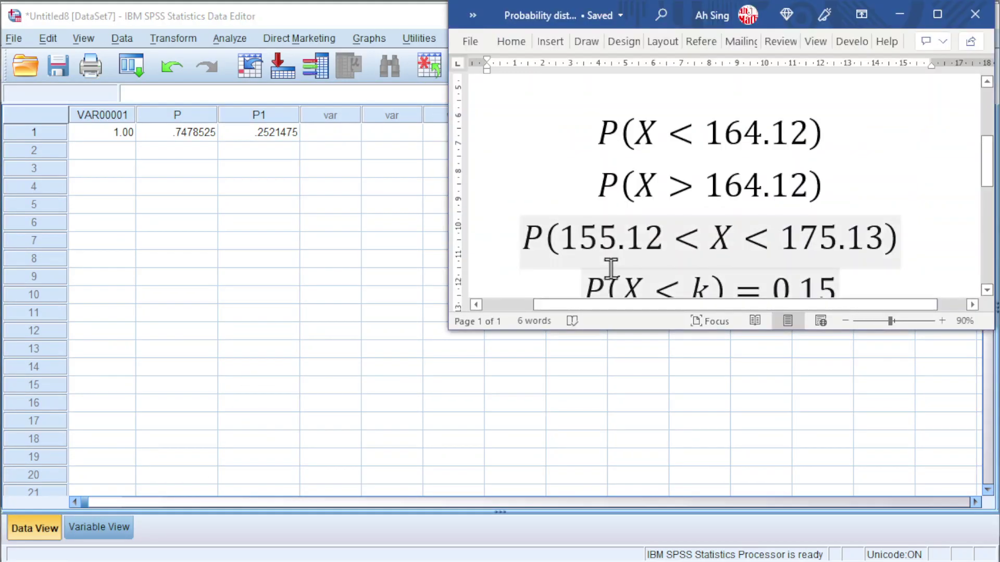
scroll(611, 268, "down", 2)
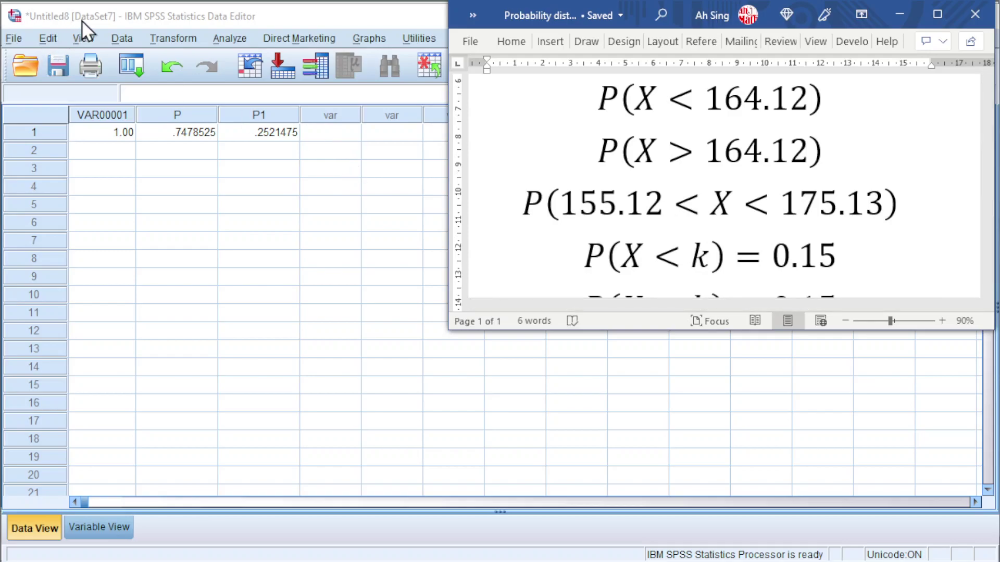
Step: In SPSS, set the compute target variable to P2 with the label P(155.12<X175.13)
left_click(183, 40)
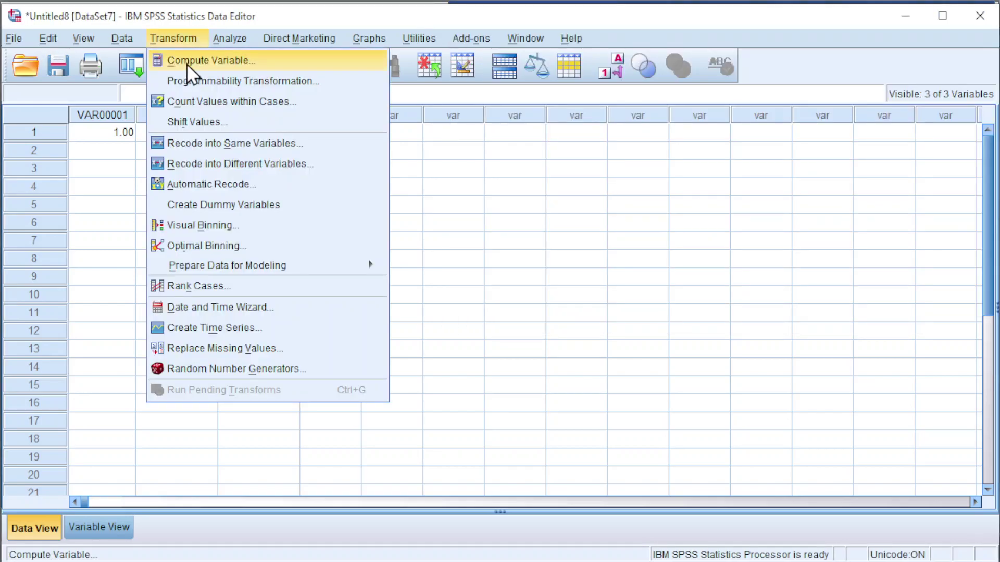
left_click(187, 64)
left_click(100, 86)
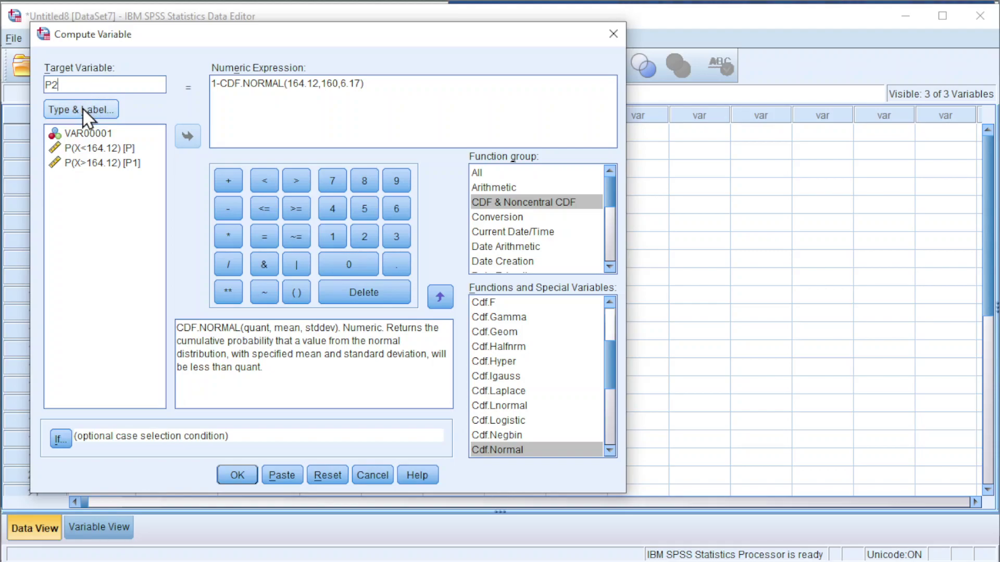
left_click(65, 110)
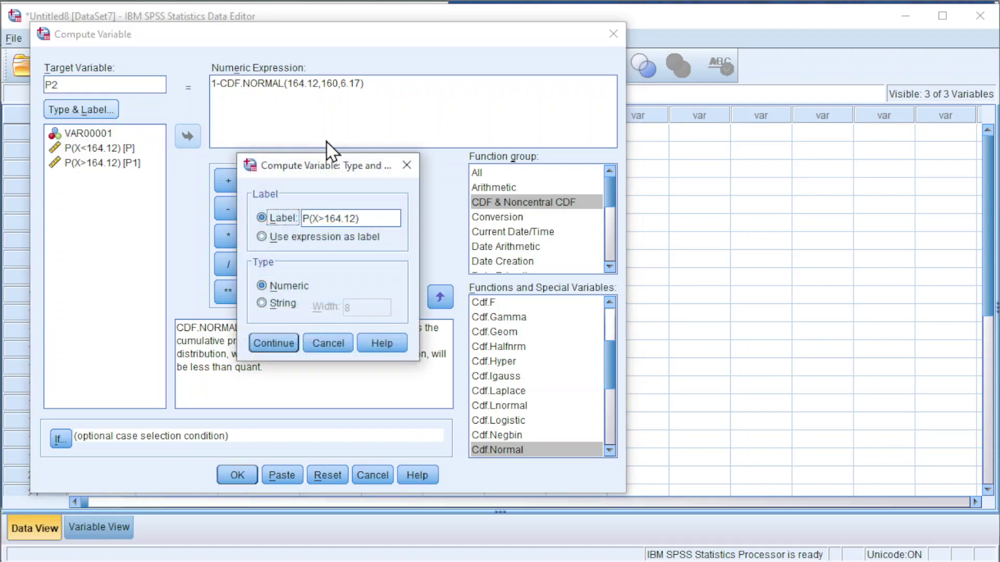
left_click_drag(313, 219, 357, 218)
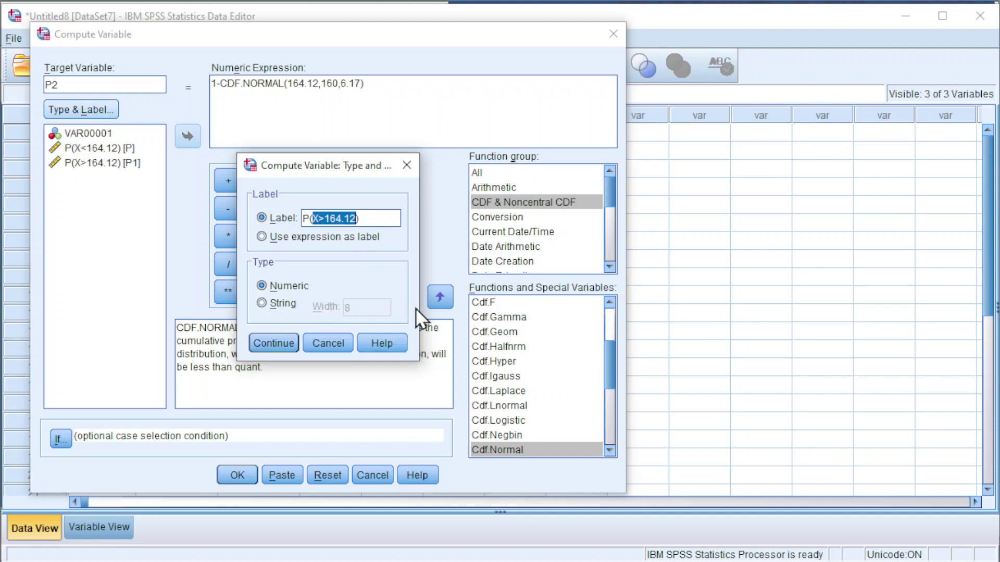
type("155.1")
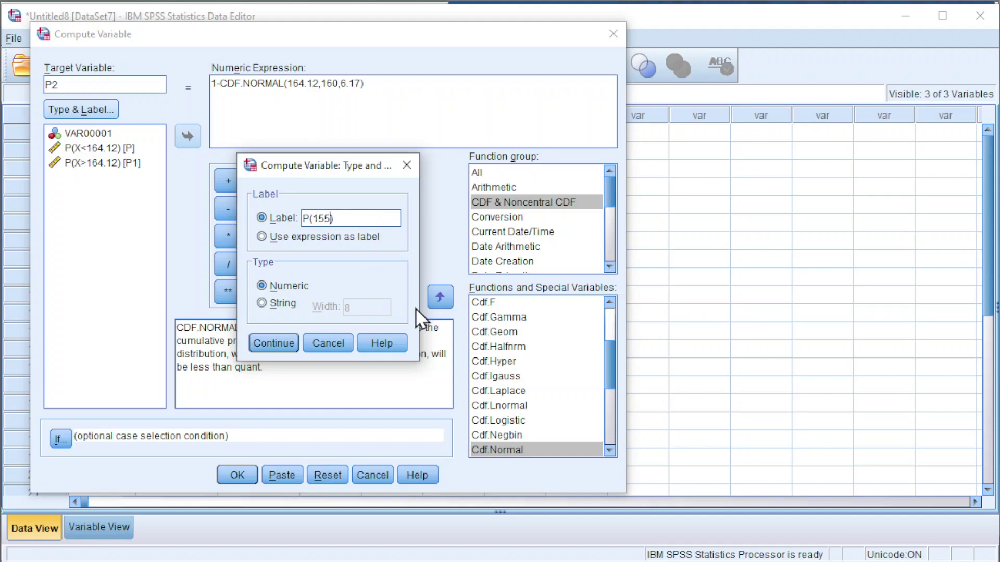
type("2<X175.13")
left_click(274, 343)
Step: Change the numeric expression to CDF.NORMAL(175.13,160,6.17), removing the leading 1-
left_click(212, 83)
key("Delete")
key("Delete")
left_click_drag(278, 83, 309, 79)
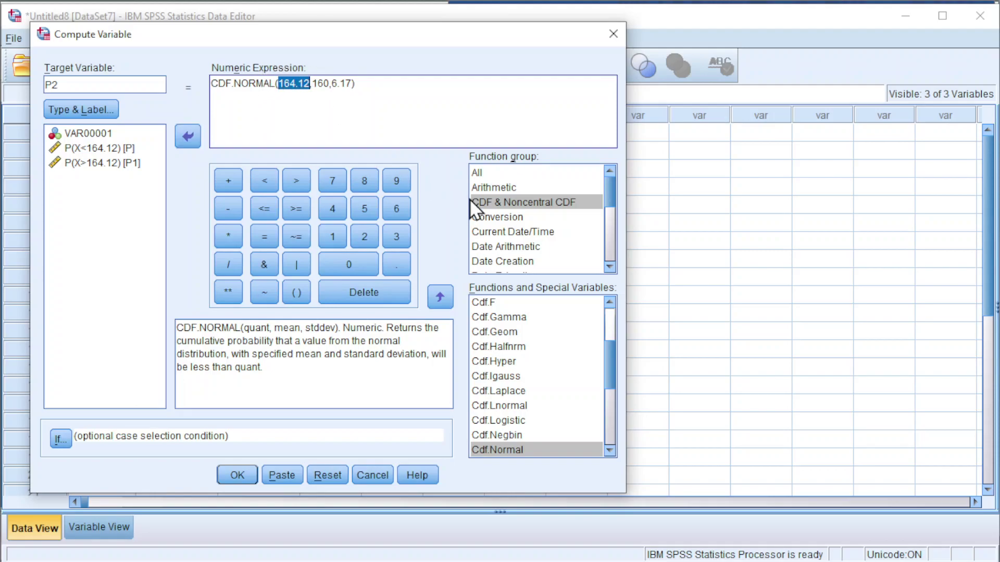
type("175.13")
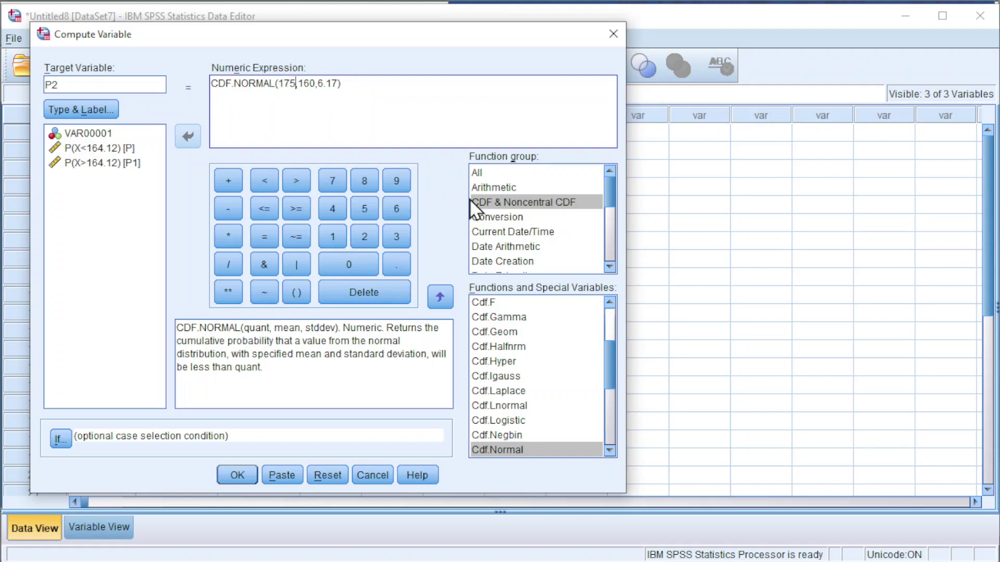
left_click(408, 86)
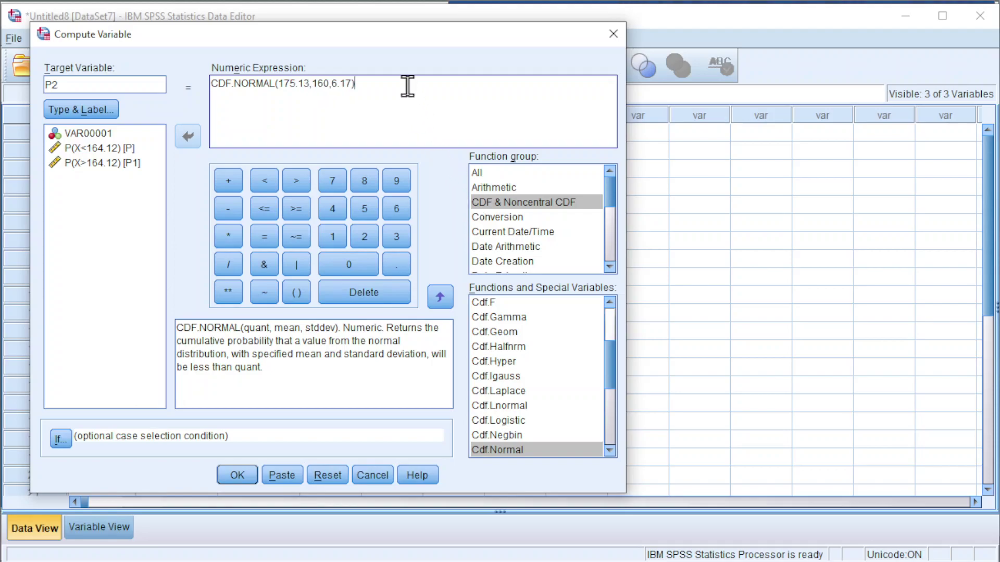
Step: Subtract the term CDF.NORMAL(155.12,160,6.17) from the existing numeric expression
left_click(498, 203)
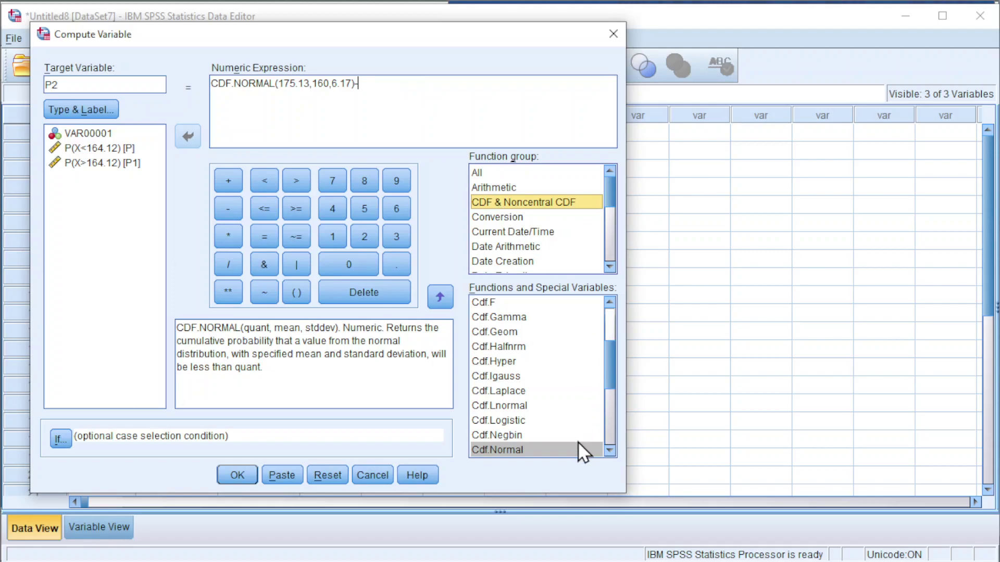
type("-")
left_click(502, 451)
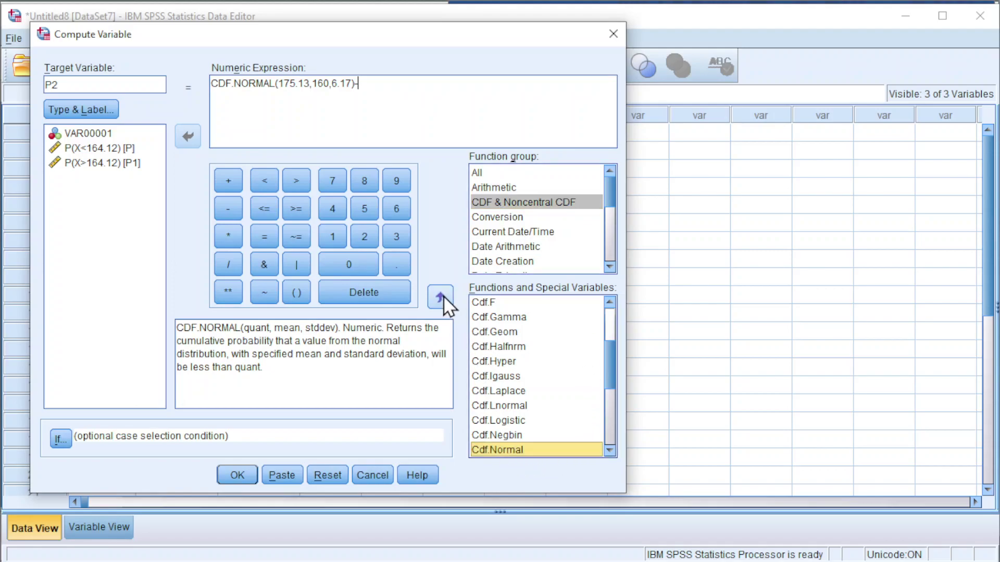
left_click(440, 297)
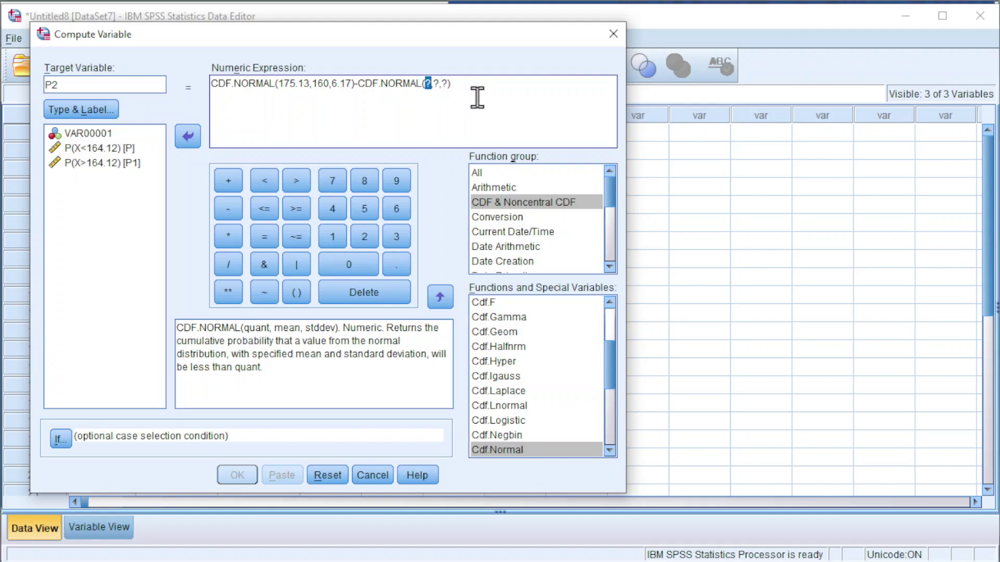
type("155.12,160")
key("Delete")
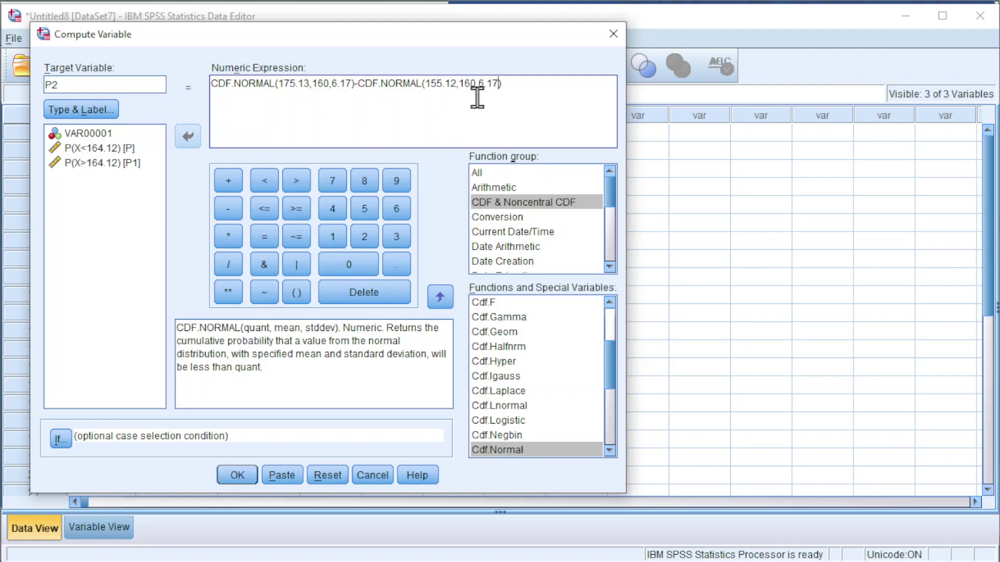
Step: Run the P2 computation and close the output viewer without saving it
left_click(222, 475)
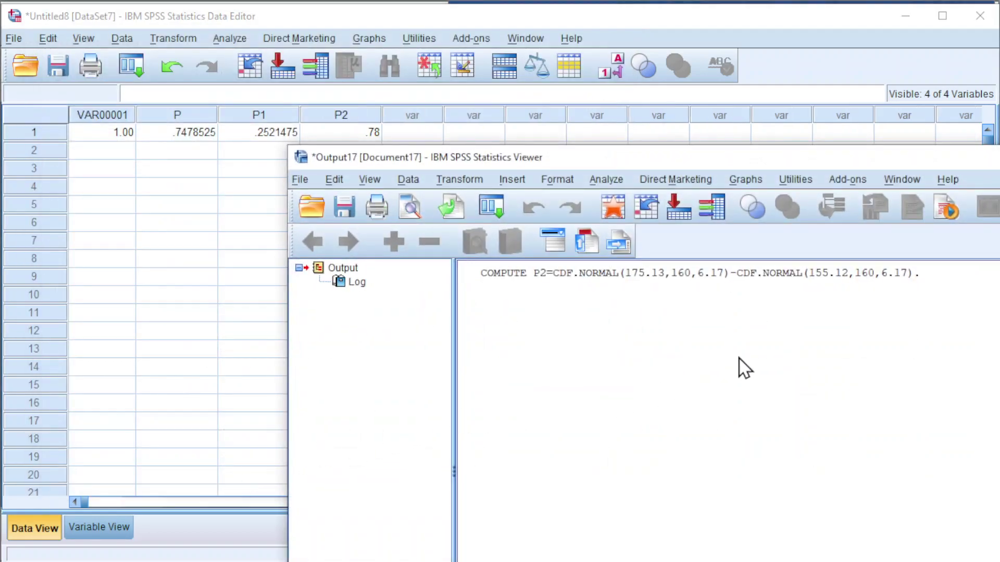
key("alt+F4")
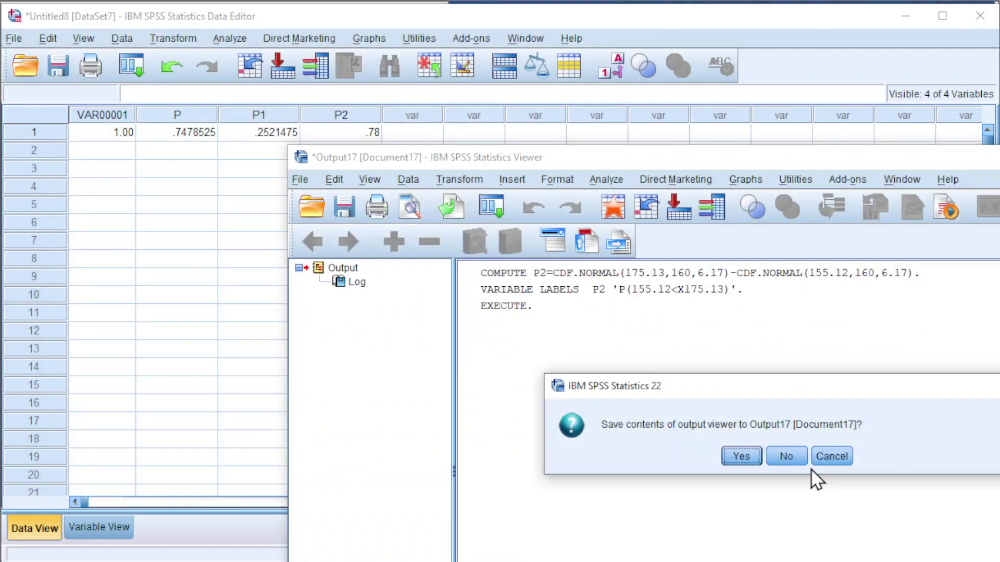
left_click(789, 457)
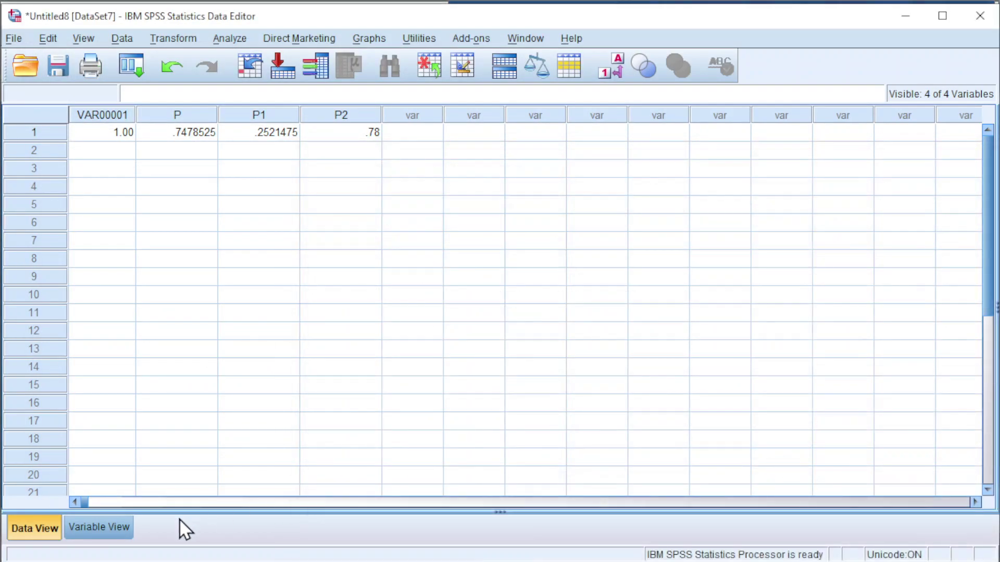
Step: Set the P2 variable to 7 decimals
left_click(97, 529)
left_click(307, 165)
left_click(316, 162)
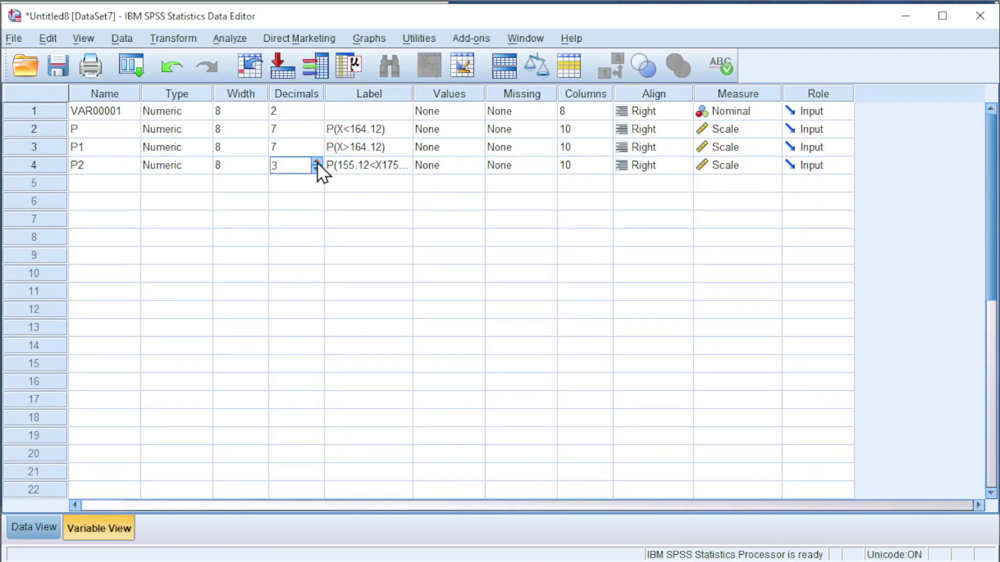
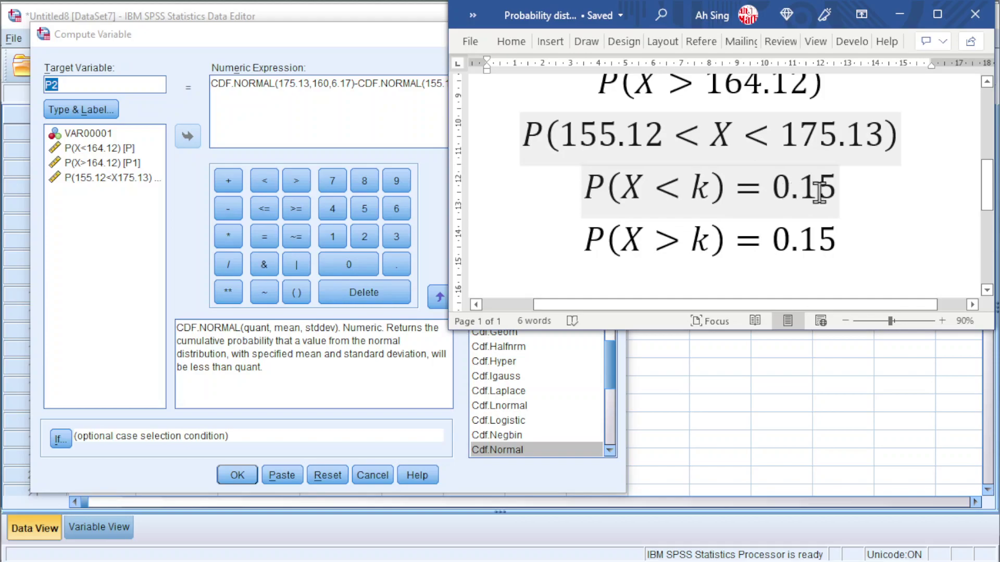
Step: In the SPSS compute dialog, set the target variable to k1 with the label P(X<k)=0.15
left_click(103, 81)
left_click_drag(86, 83, 32, 83)
type("k1")
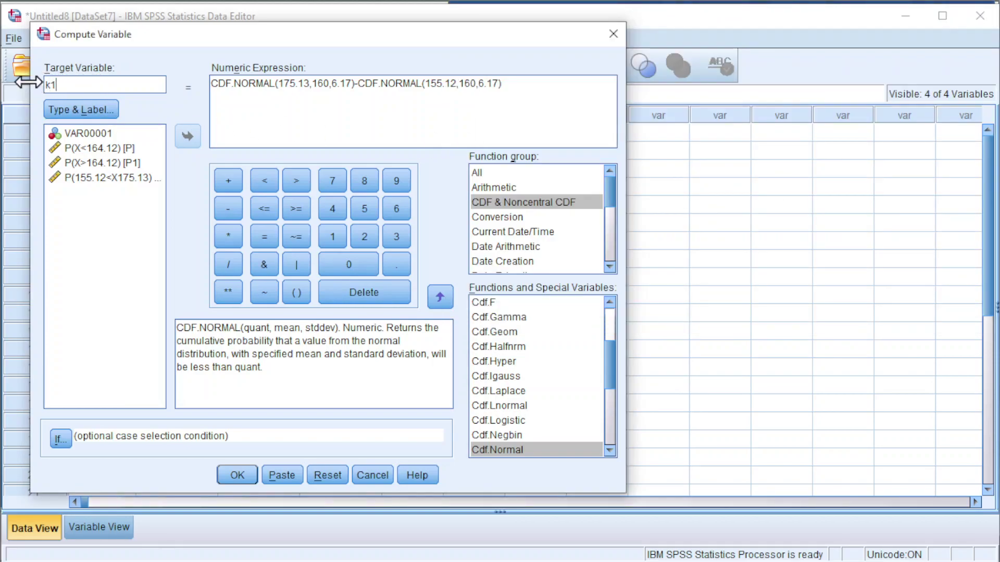
left_click(71, 108)
left_click_drag(308, 218, 398, 218)
key("BackSpace")
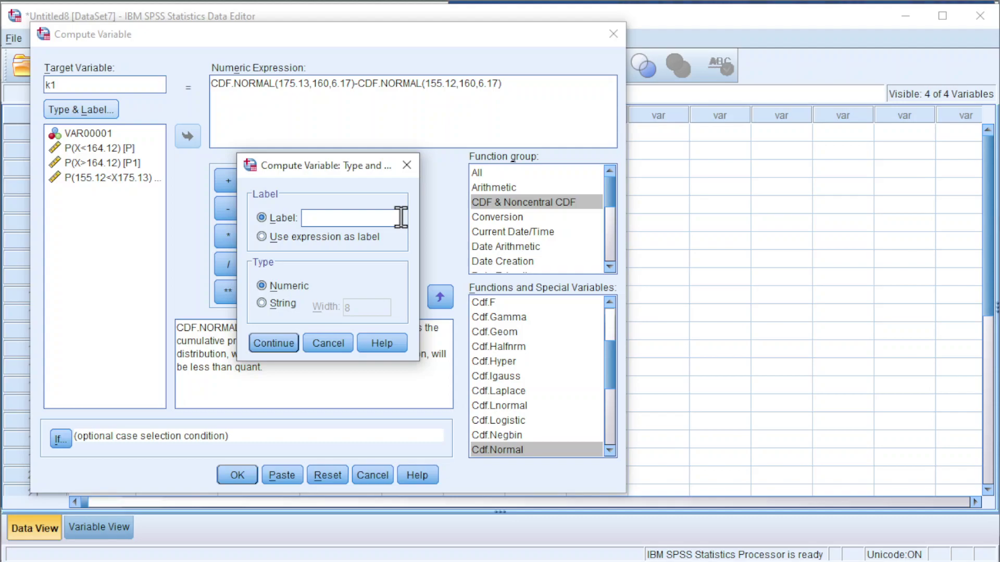
type("P(X<k)=0.15")
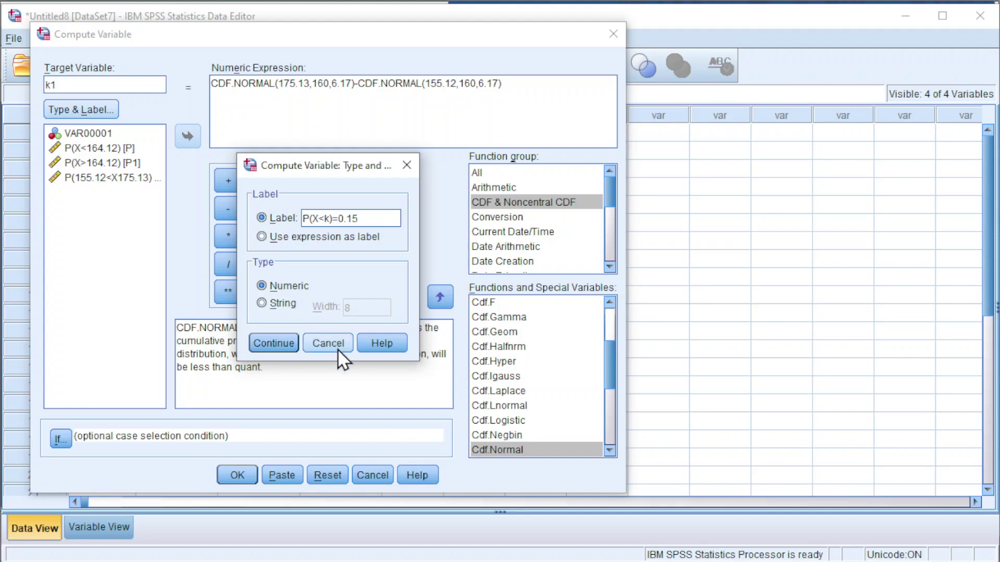
left_click(272, 345)
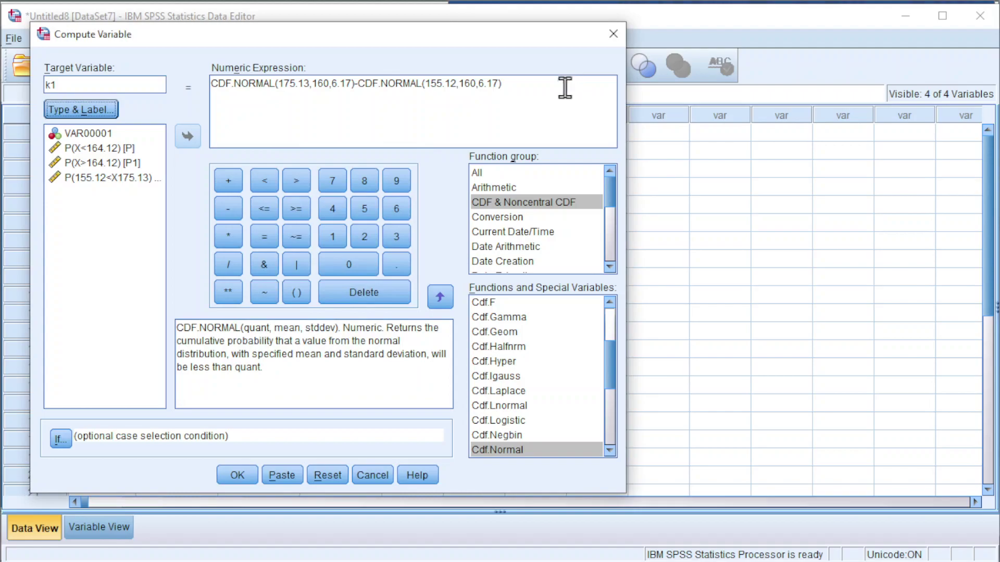
Step: Replace the whole numeric expression with the Idf.Normal function from the Inverse DF group
left_click_drag(534, 86, 213, 90)
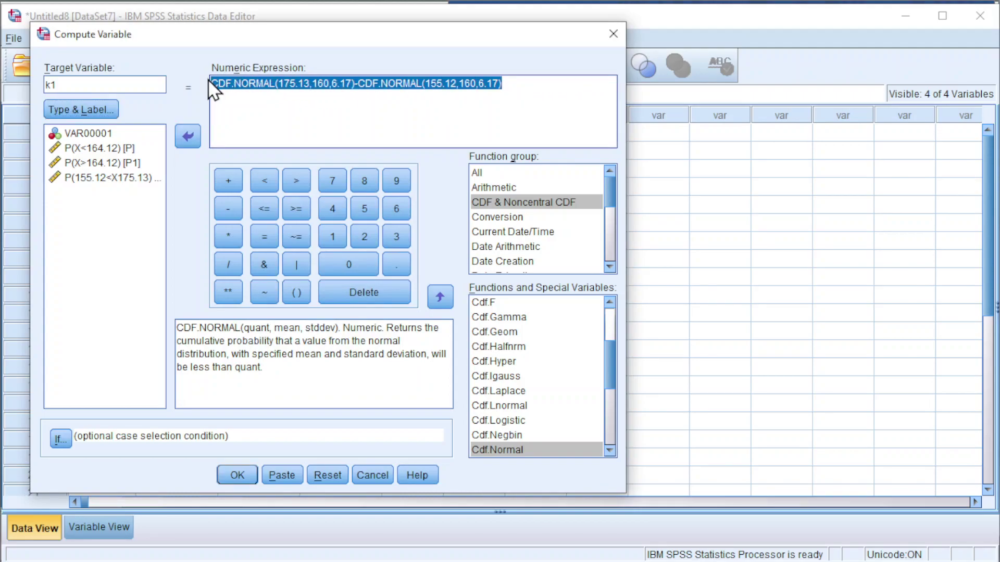
key("Delete")
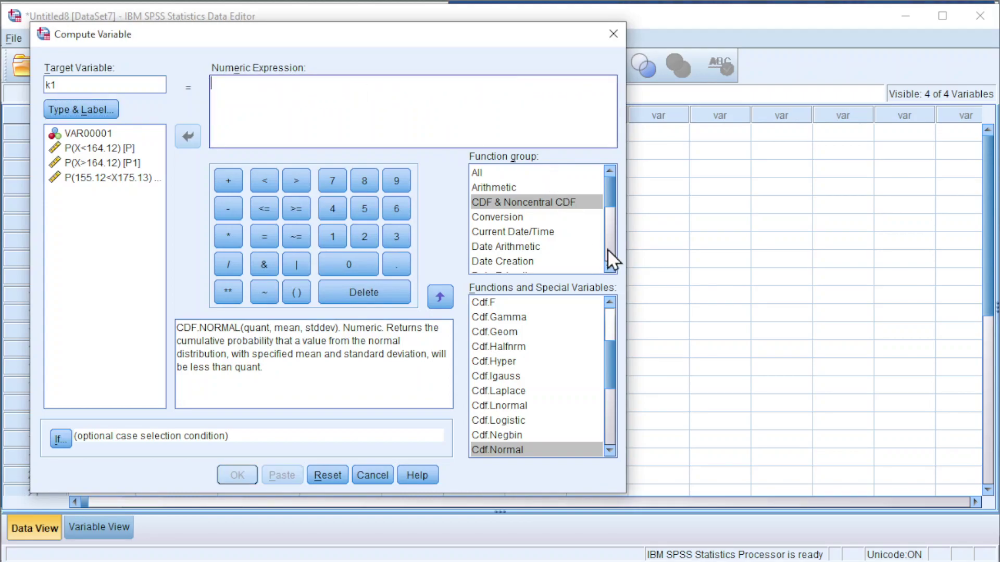
left_click(609, 268)
left_click(609, 267)
left_click(609, 267)
left_click(610, 267)
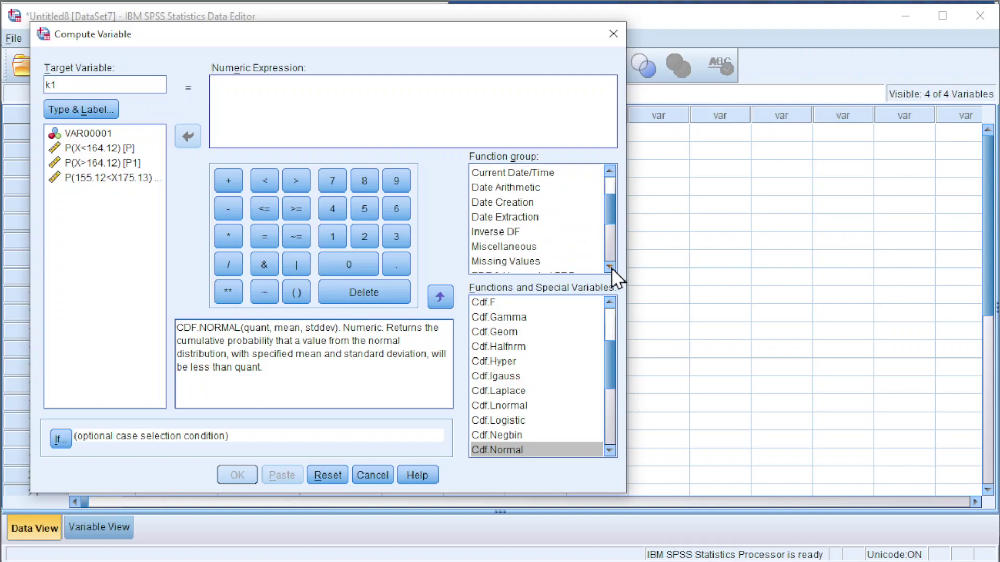
left_click(492, 233)
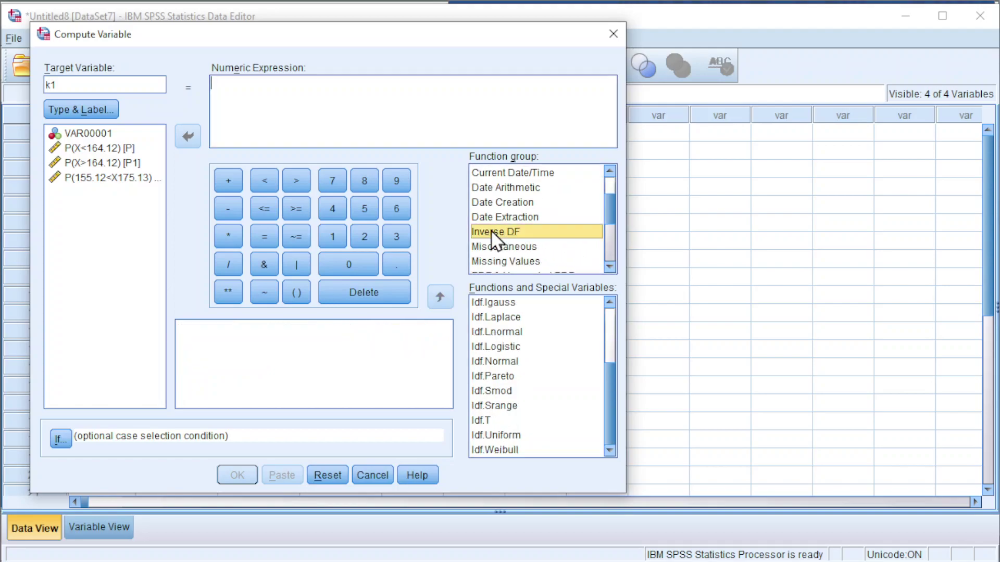
left_click(492, 363)
left_click(440, 297)
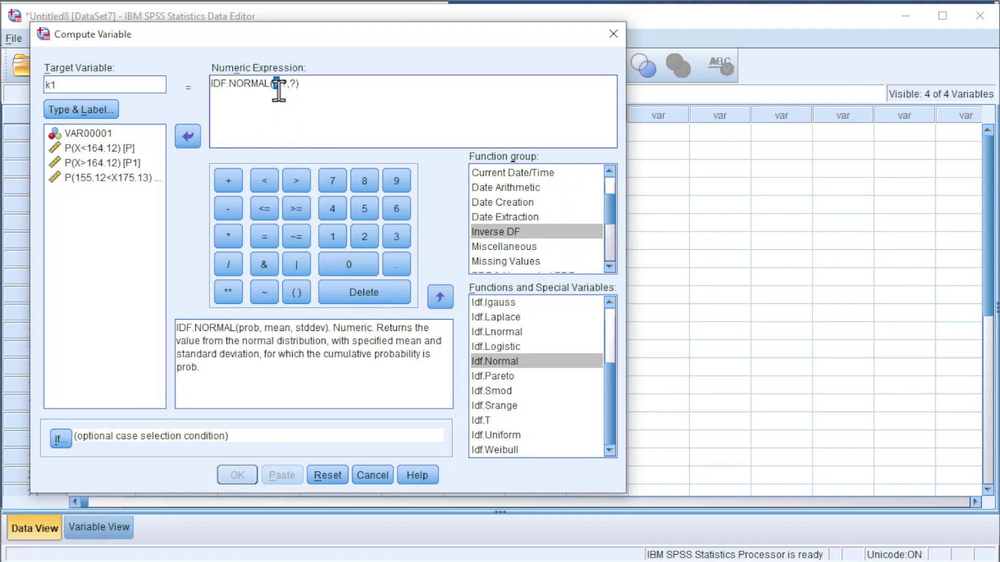
Step: Fill in the inverse normal function's arguments with probability 0.15, mean 160 and standard deviation 6.17
type("0.1")
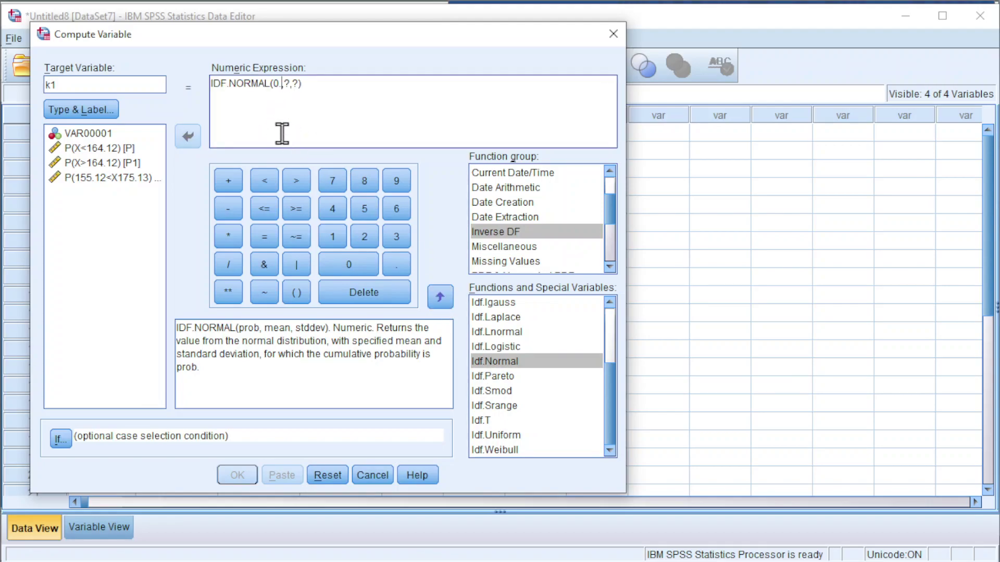
type("5")
key("Delete")
type("160")
key("Delete")
type("6.17")
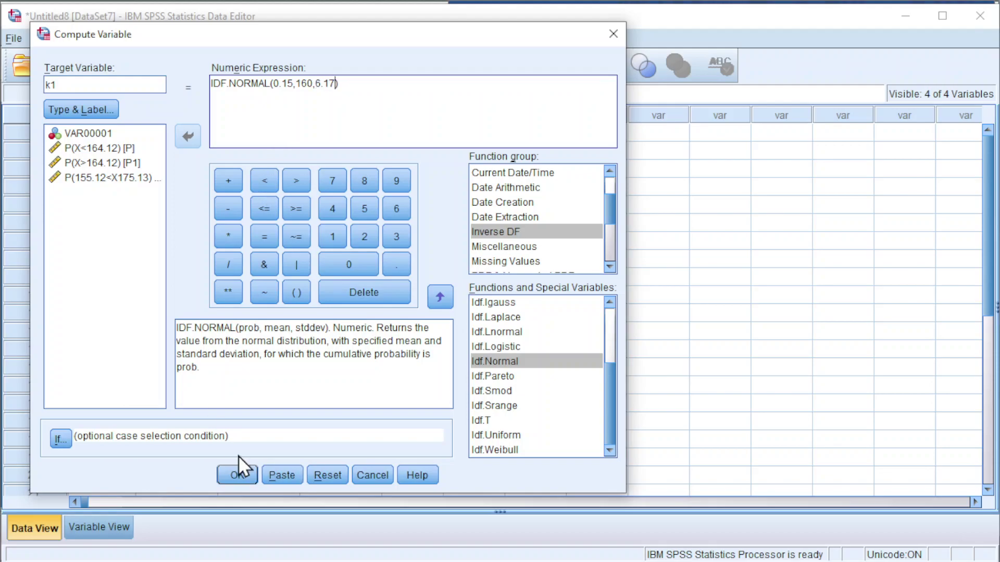
Step: Run the k1 computation and close the output viewer without saving it
left_click(222, 482)
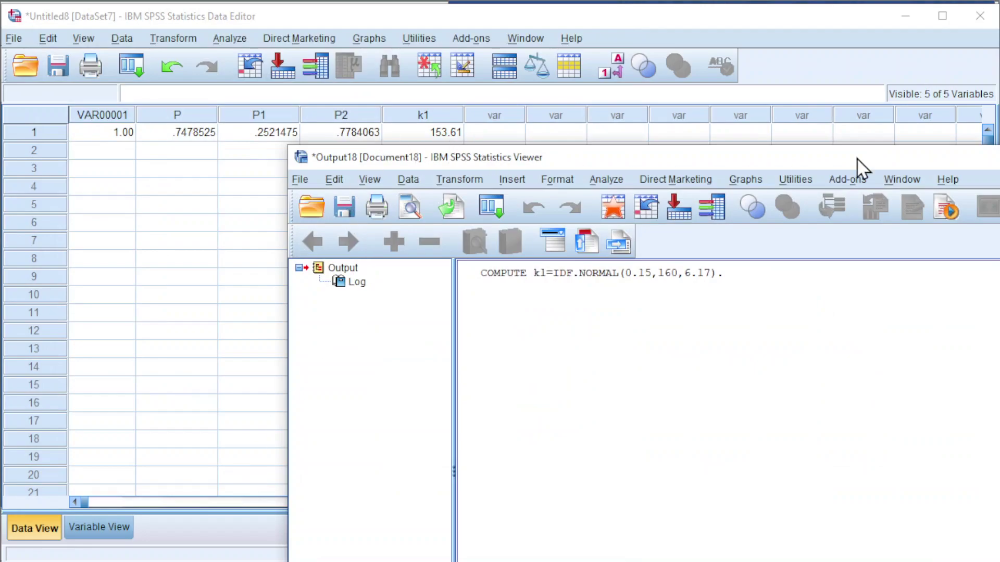
key("alt+F4")
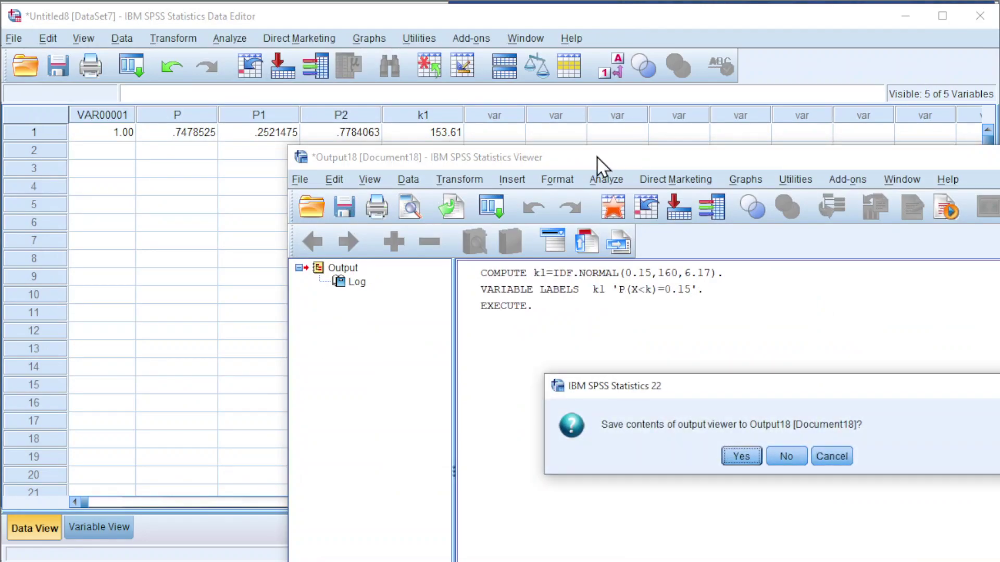
left_click(786, 457)
Step: Set the k1 variable to 7 decimals
left_click(90, 527)
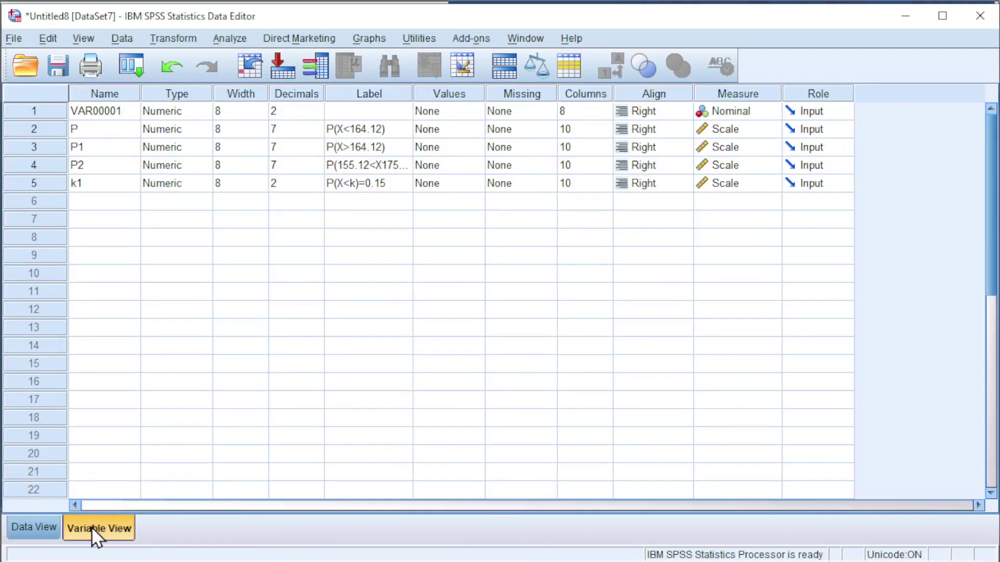
left_click(312, 183)
left_click(317, 179)
left_click(318, 180)
left_click(318, 179)
left_click(318, 180)
left_click(318, 179)
left_click(317, 180)
left_click(317, 187)
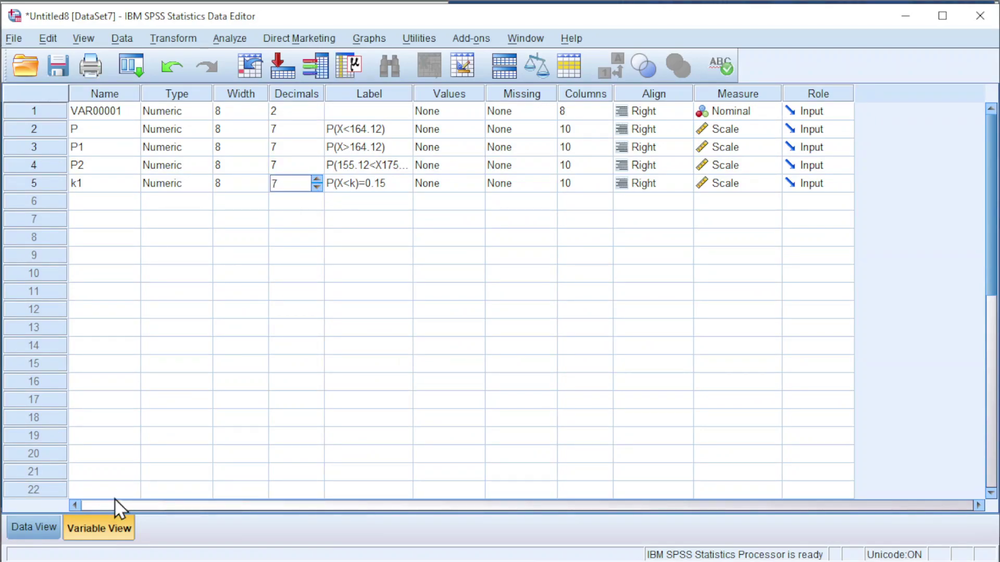
Step: Return to the data values, consult the next question in the Word document, and set k2 as the target variable of a new computation
left_click(41, 530)
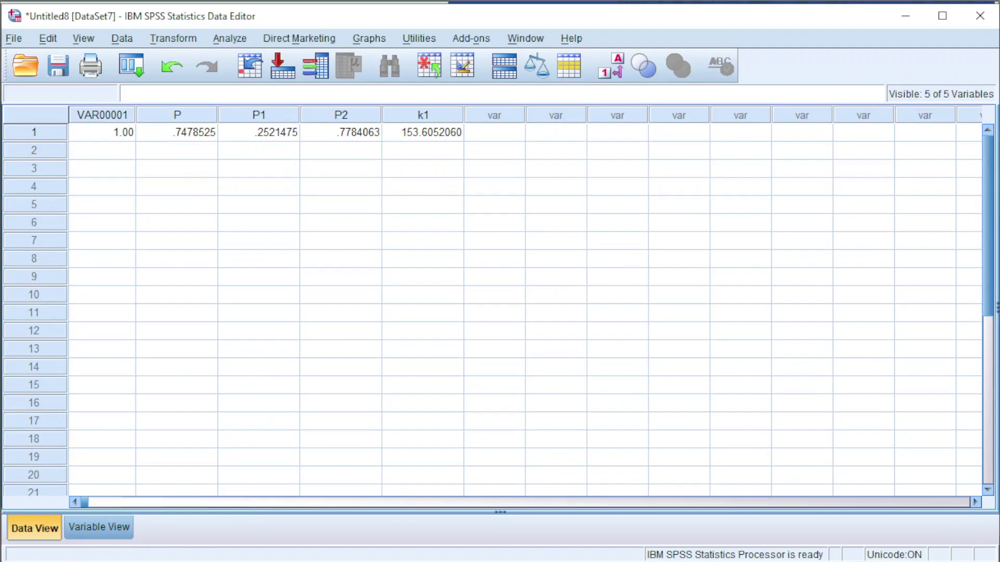
key("alt+Tab")
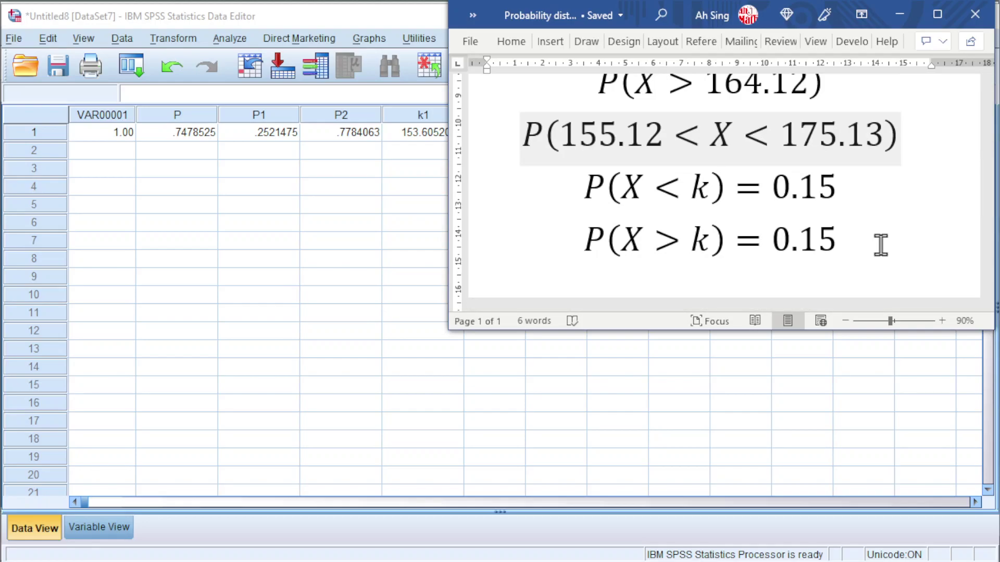
left_click(175, 39)
left_click(183, 62)
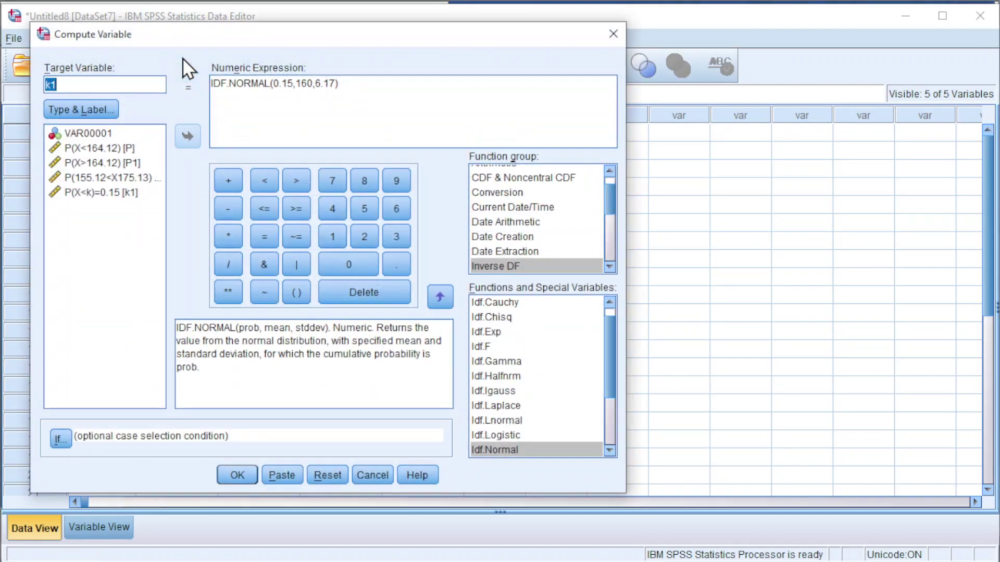
left_click(71, 85)
key("BackSpace")
type("2")
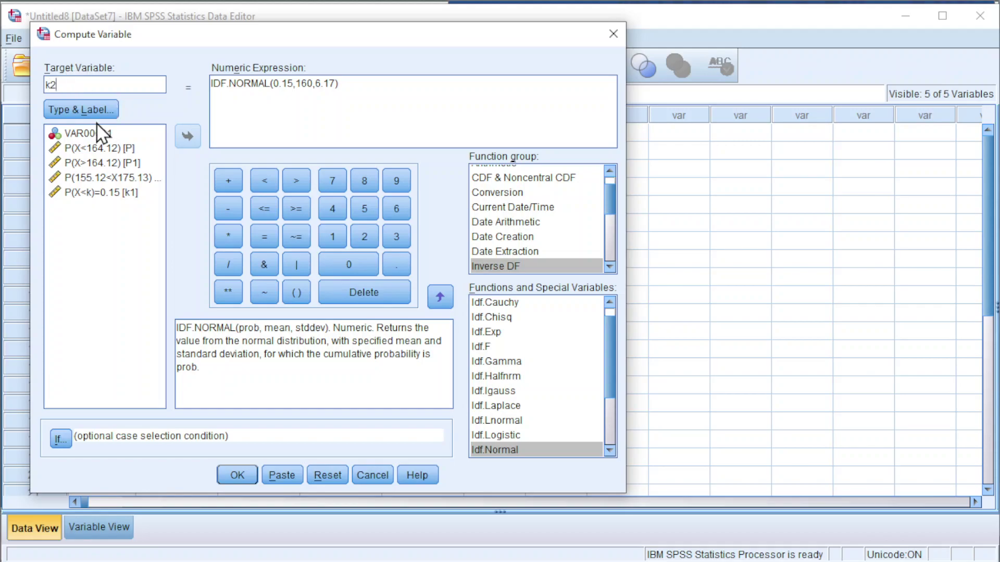
Step: Change the label of k2 to P(X>k)=0.15
left_click(91, 107)
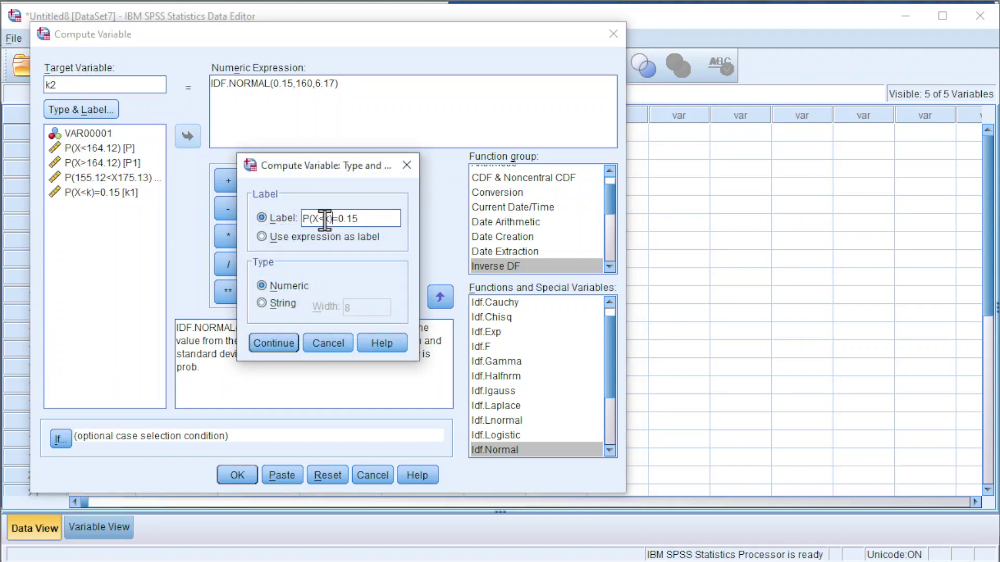
left_click_drag(319, 218, 324, 218)
left_click(262, 348)
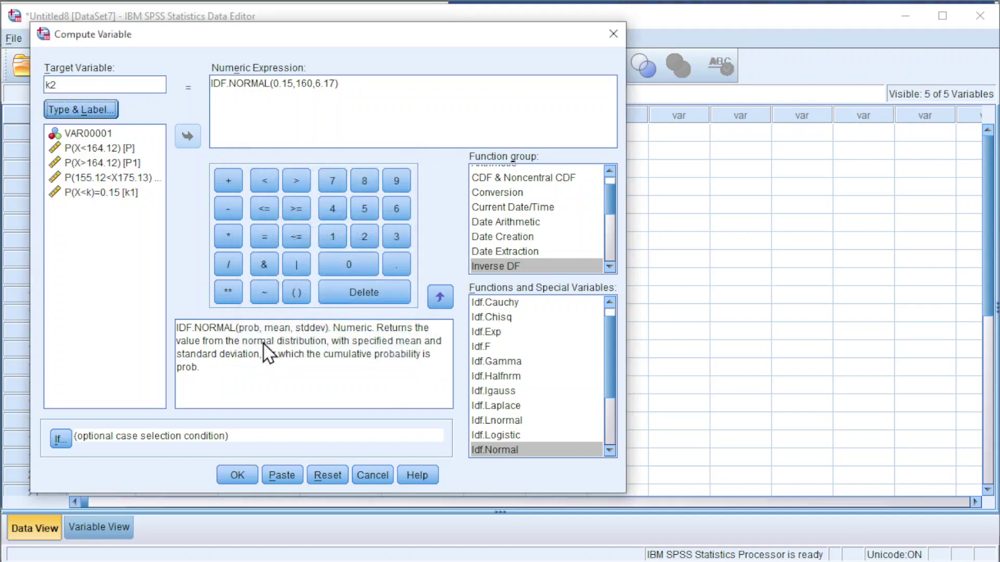
Step: Change the inverse normal probability to 0.85, run the k2 computation and close the output viewer without saving it
left_click_drag(282, 84, 289, 84)
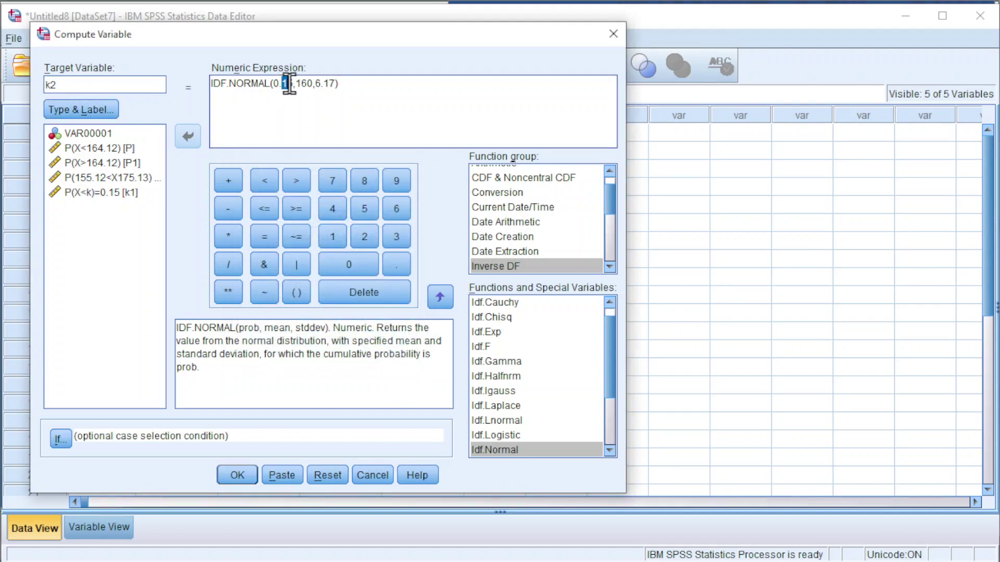
type("8")
left_click(240, 475)
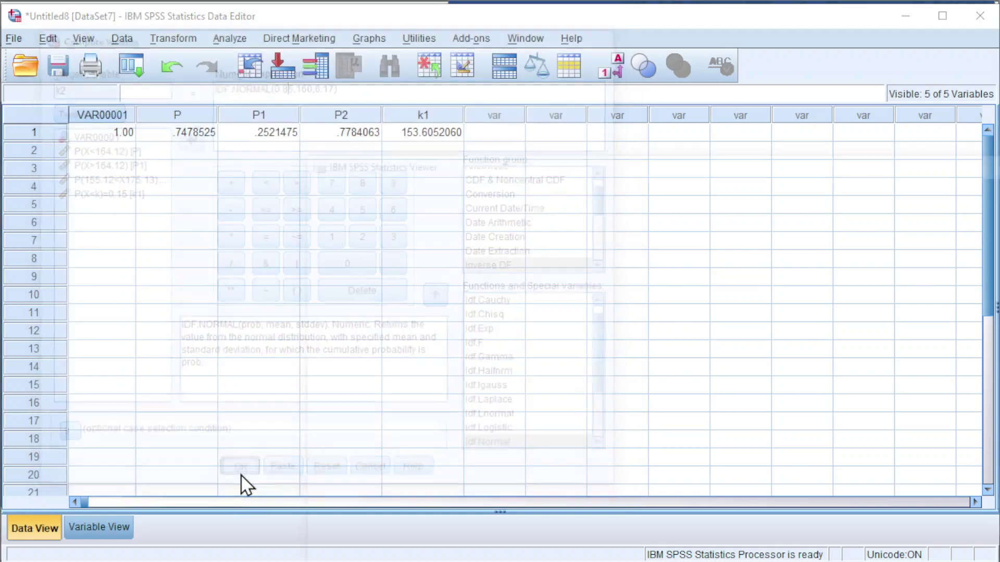
key("alt+F4")
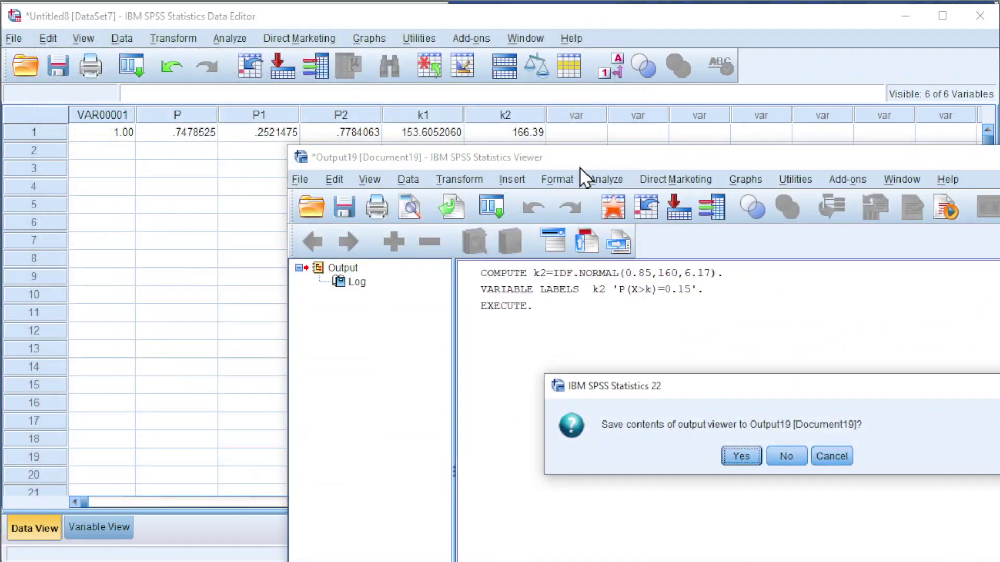
left_click(783, 456)
Step: Raise the k2 variable's decimals to 7 like the other computed variables and return to the data values
left_click(99, 527)
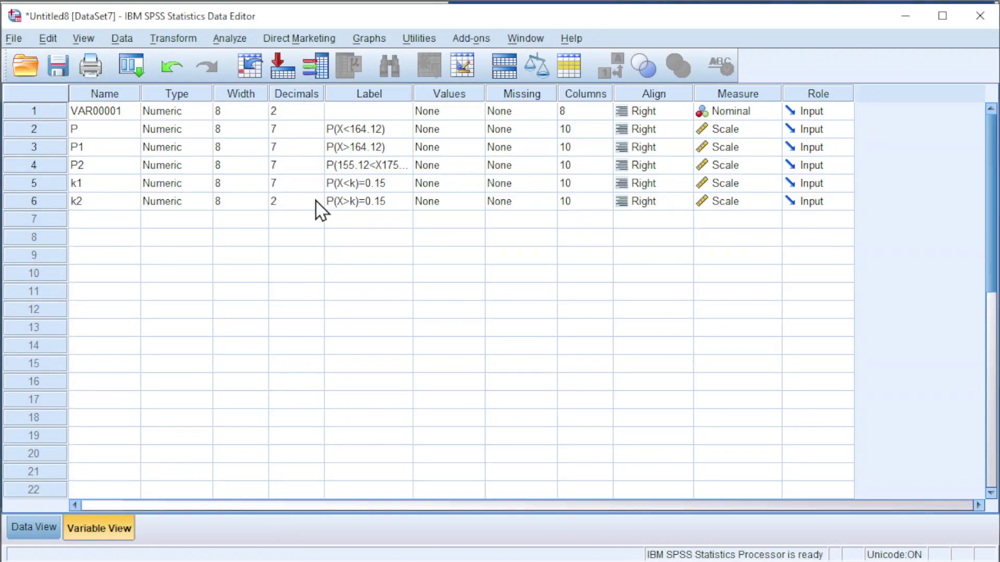
left_click(315, 200)
left_click(317, 198)
left_click(316, 197)
left_click(316, 198)
left_click(316, 198)
left_click(316, 198)
left_click(39, 523)
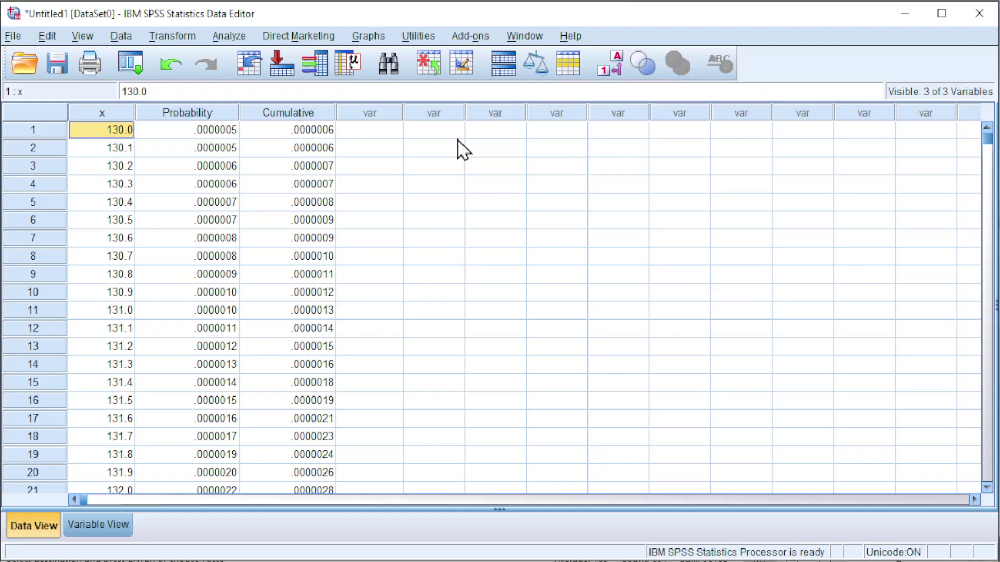
Step: In the Untitled1 dataset, define a simple bar chart of summaries for groups of cases with x as the category axis
left_click(372, 35)
mouse_move(386, 145)
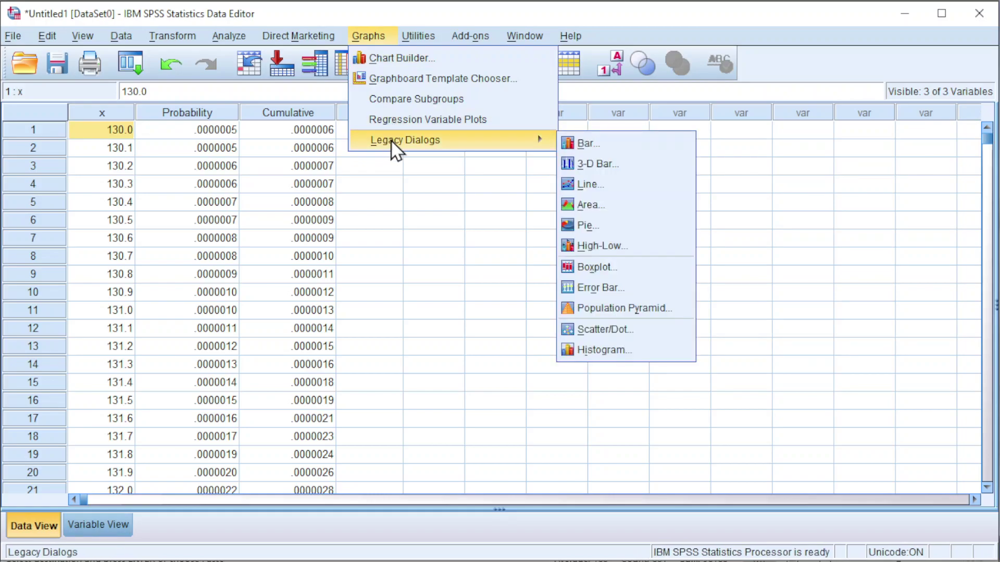
left_click(589, 142)
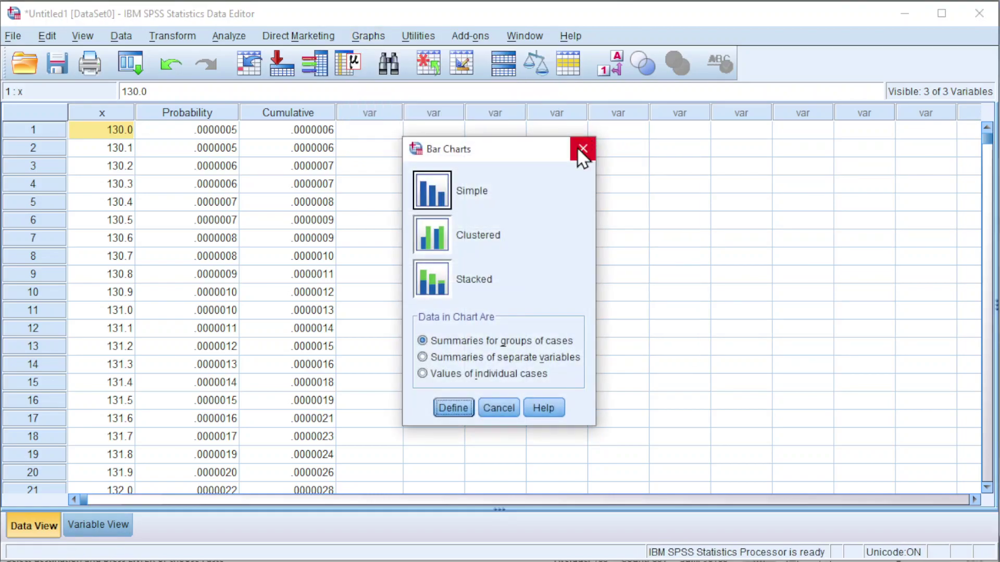
left_click(457, 407)
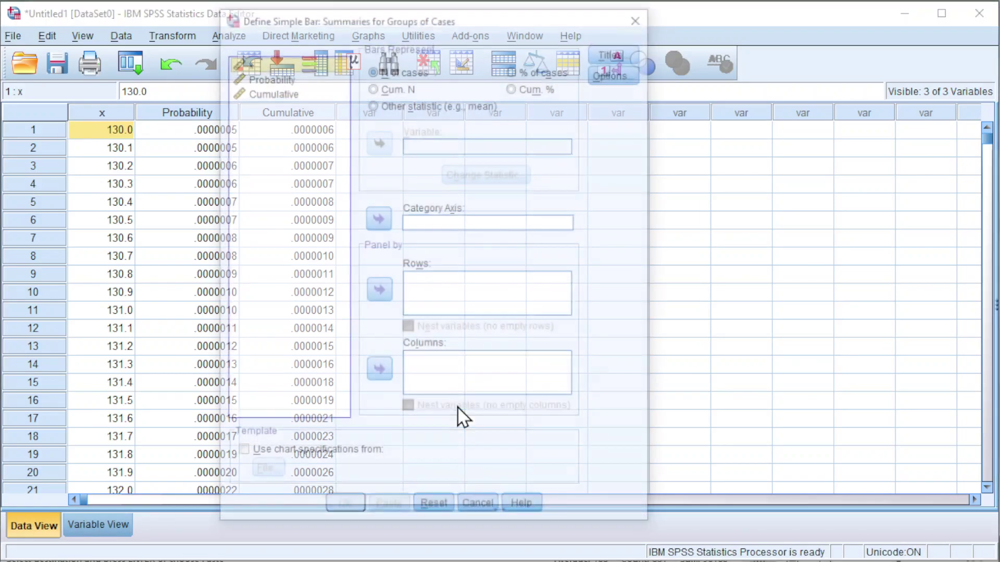
left_click(378, 218)
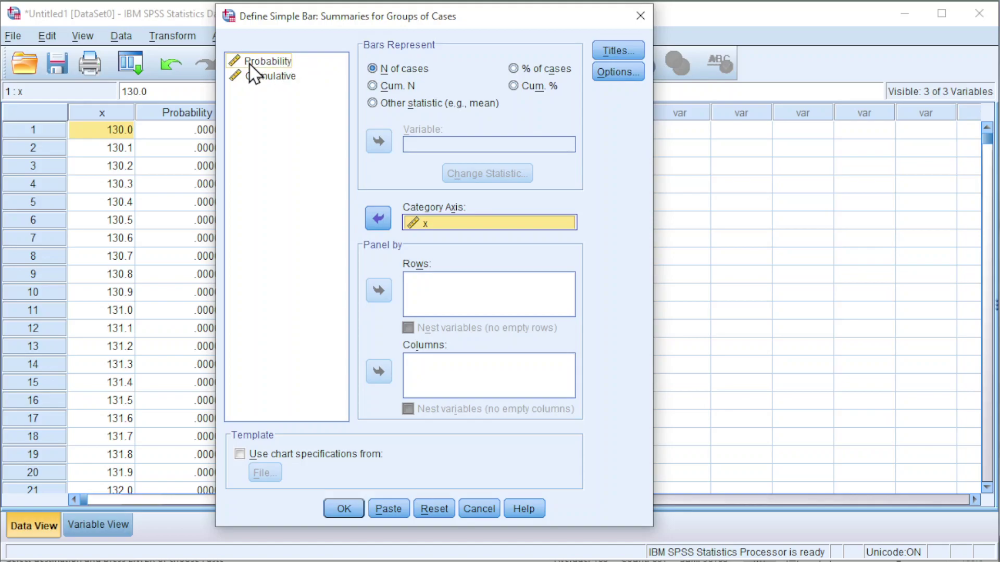
Step: Make the bars represent the sum of values of the Probability variable
left_click(267, 66)
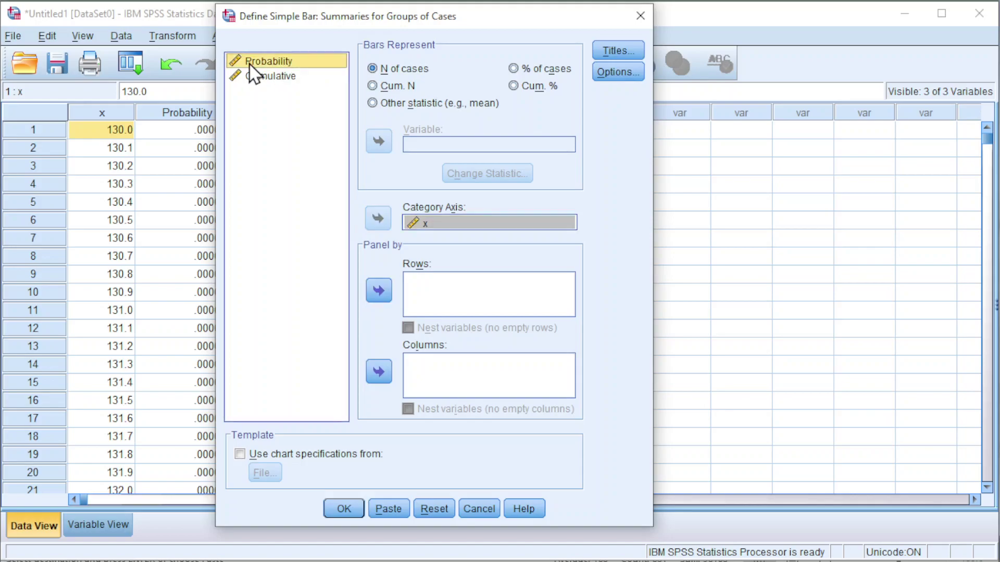
left_click(391, 104)
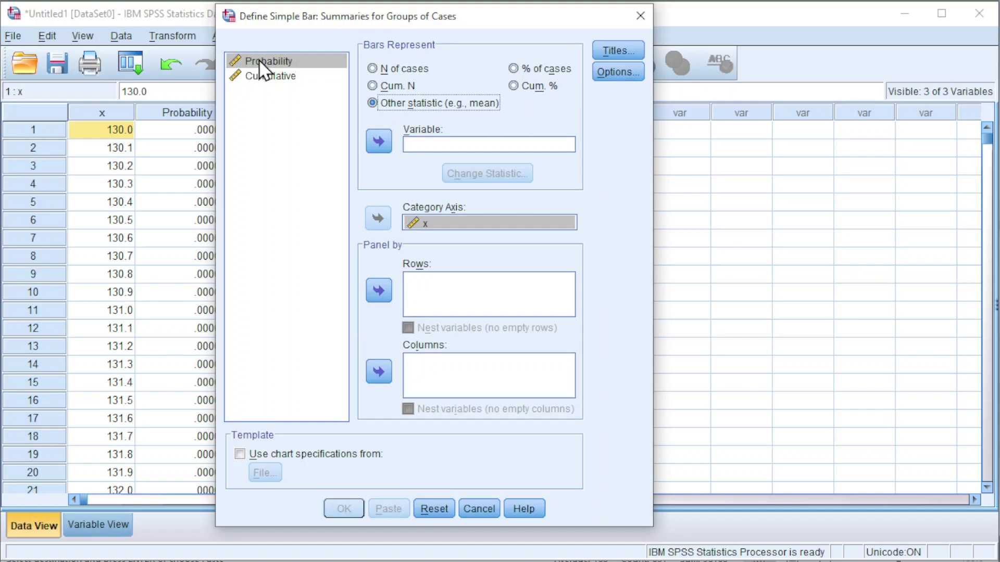
left_click(379, 139)
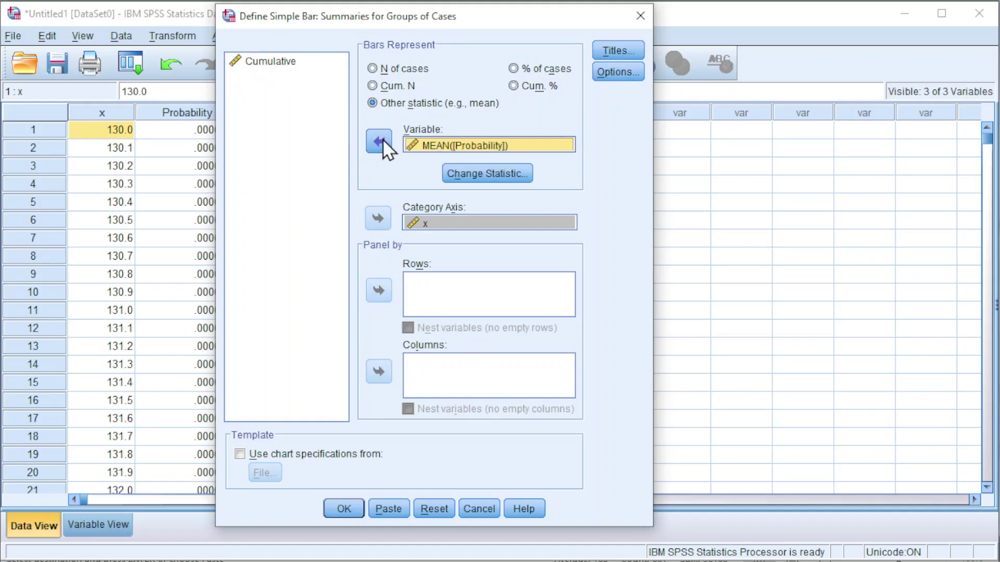
left_click(472, 175)
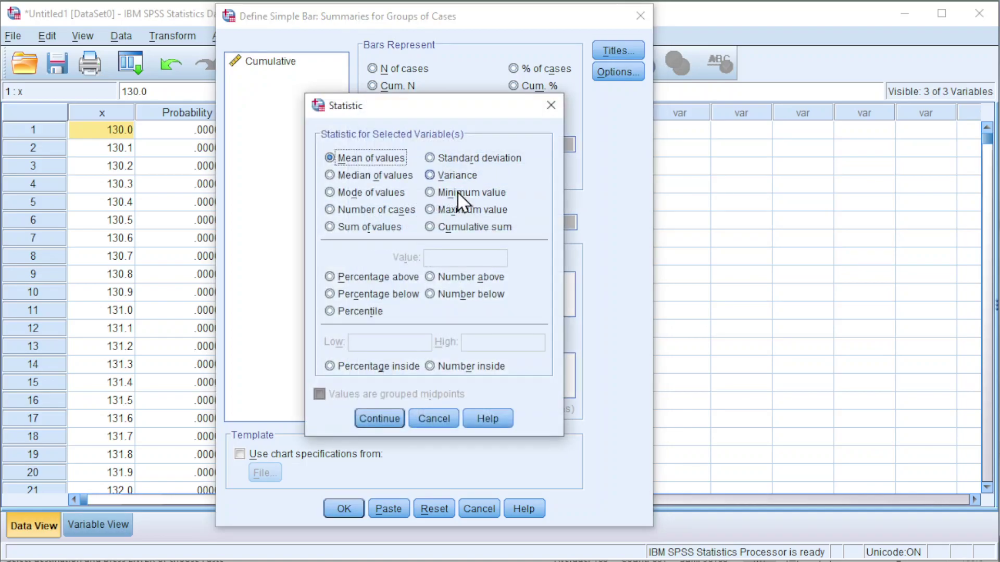
left_click(346, 229)
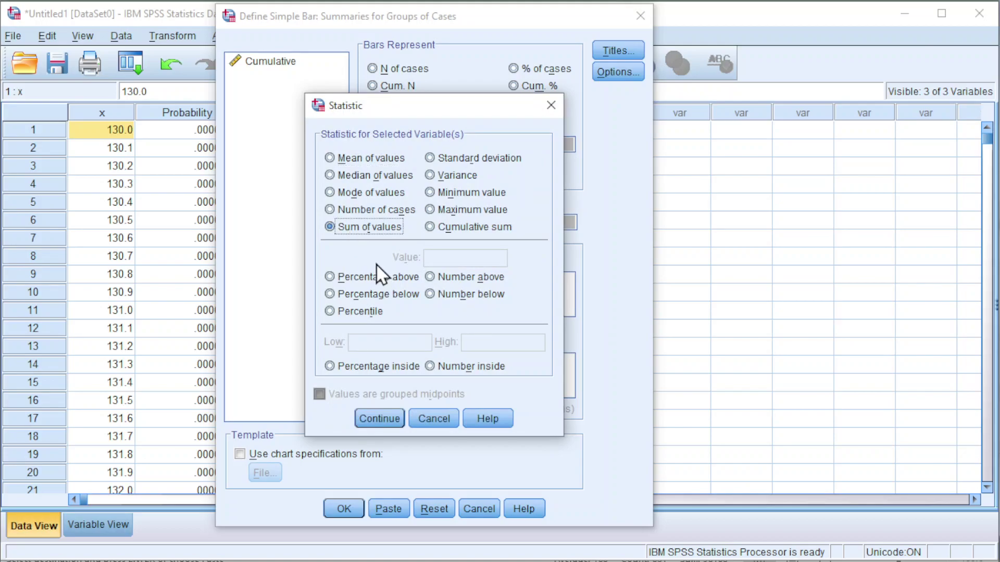
left_click(379, 418)
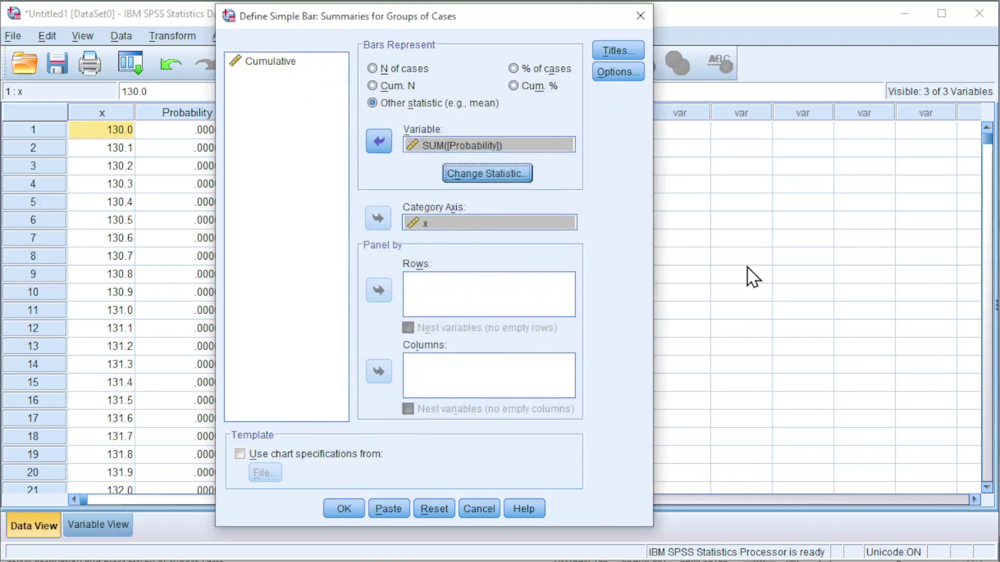
Step: Leave the chart titles blank, generate the bar chart and inspect it in the maximized output viewer
left_click(605, 52)
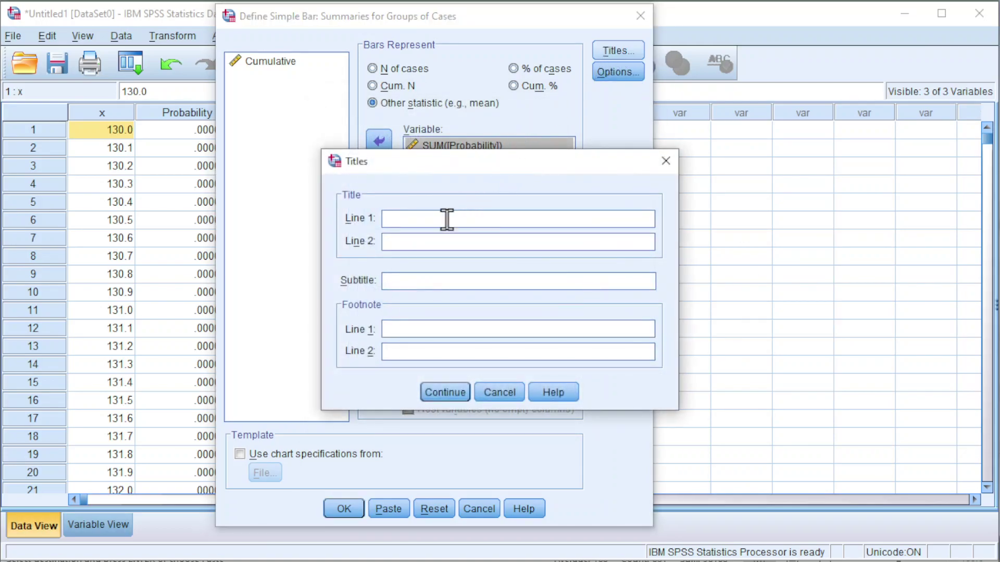
left_click(453, 392)
left_click(343, 508)
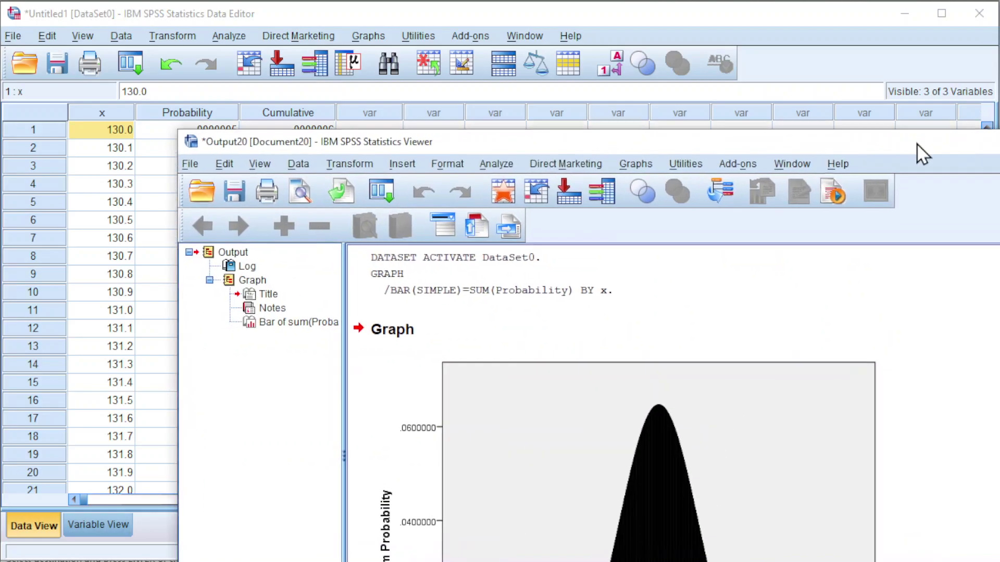
double_click(938, 157)
scroll(749, 288, "down", 3)
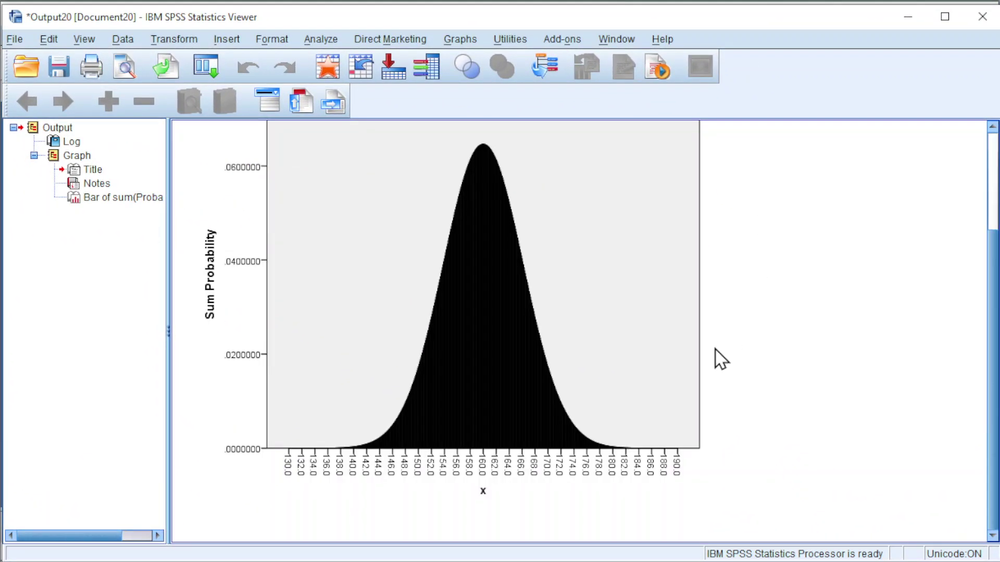
scroll(781, 369, "up", 2)
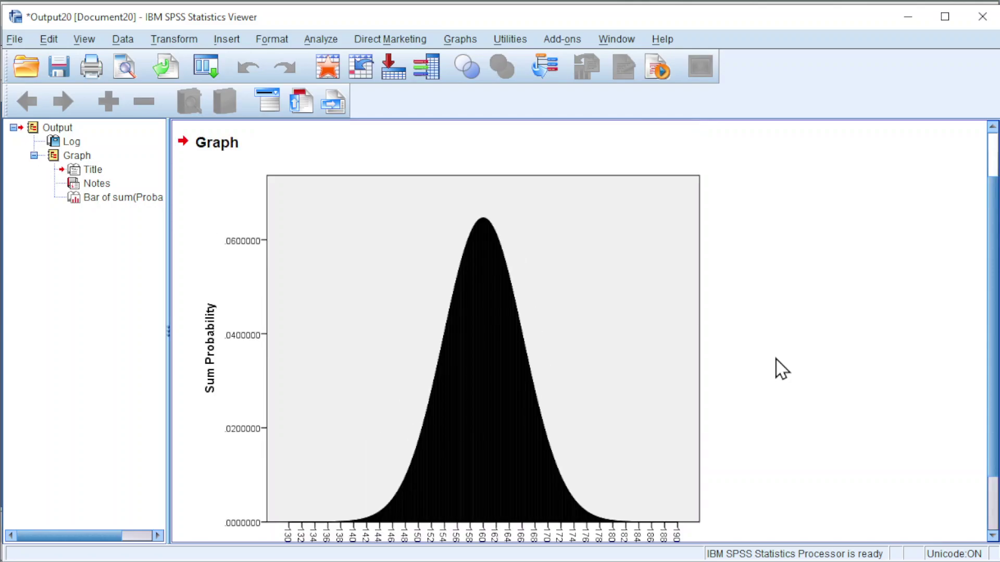